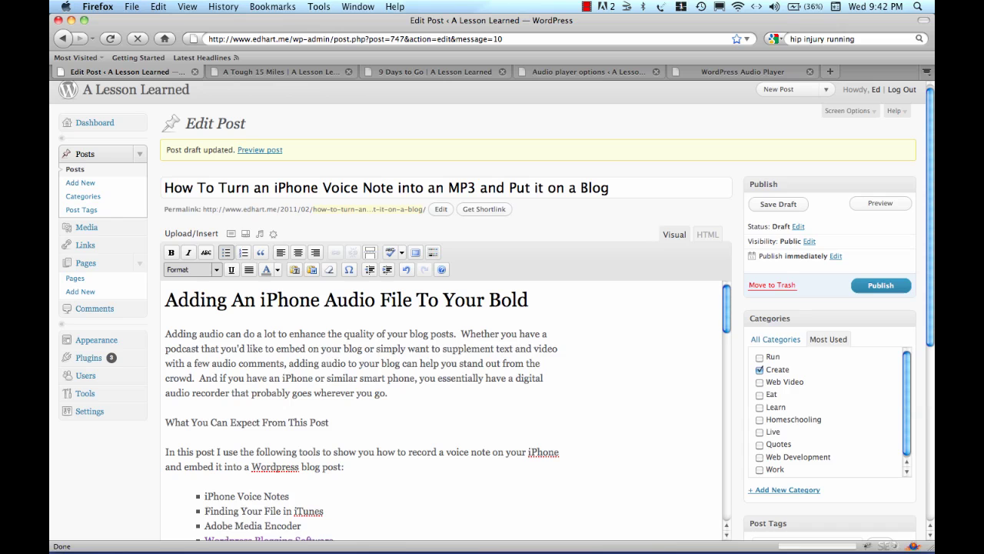
# Step: In the iTunes Music library, find and right-click the 2/23/11 9:35 PM voice memo
pyautogui.moveTo(96, 548)
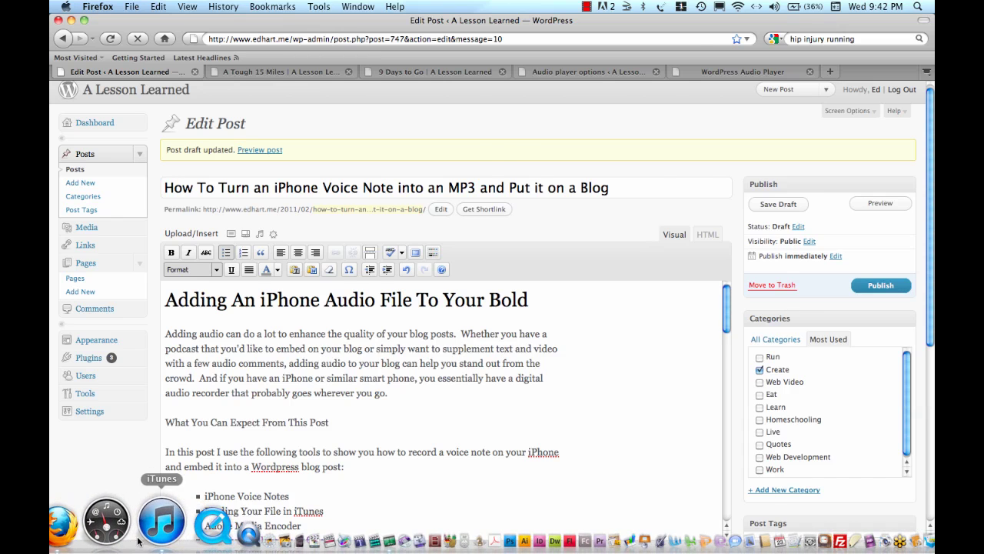
pyautogui.click(169, 523)
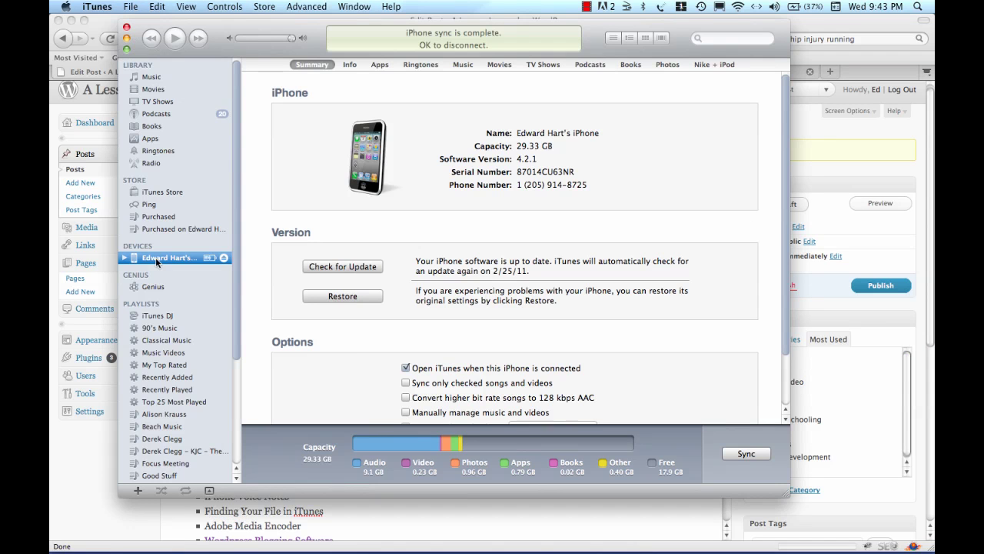
pyautogui.click(154, 78)
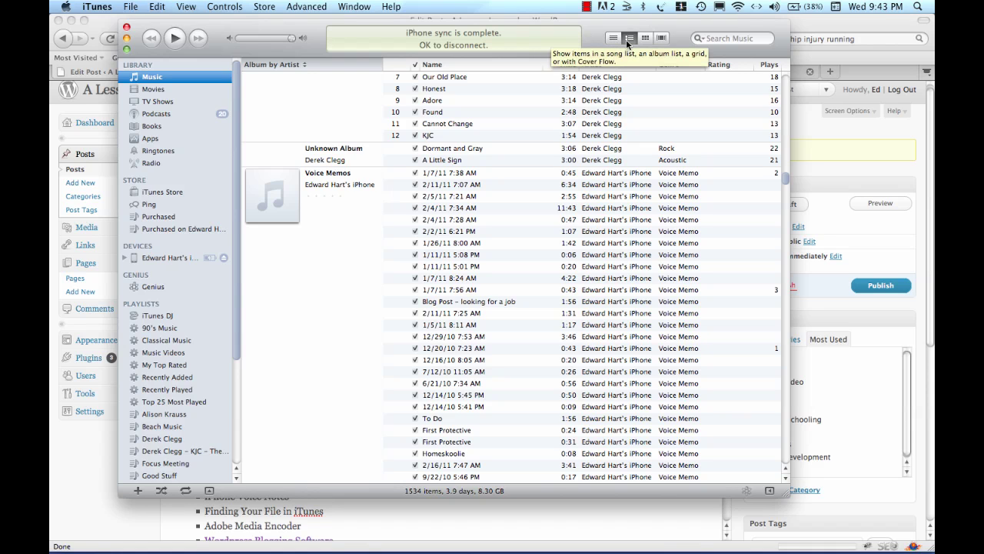
pyautogui.scroll(-2, 323, 212)
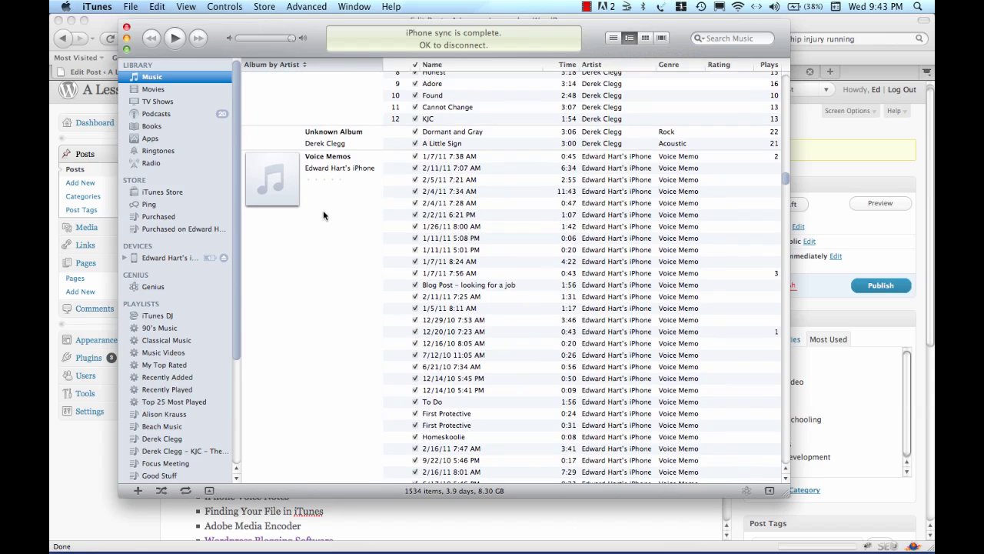
pyautogui.scroll(-2, 323, 215)
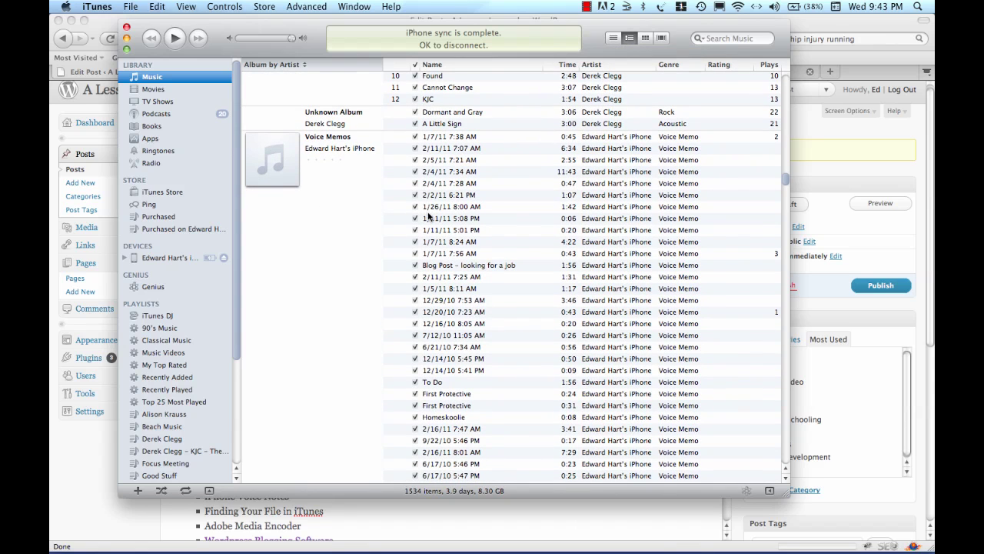
pyautogui.scroll(-1, 429, 218)
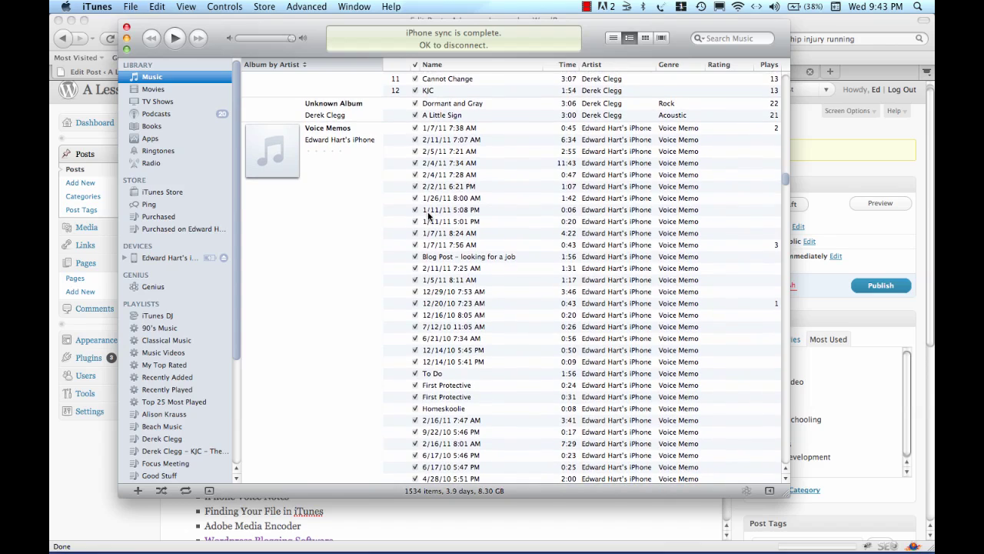
pyautogui.scroll(-1, 428, 218)
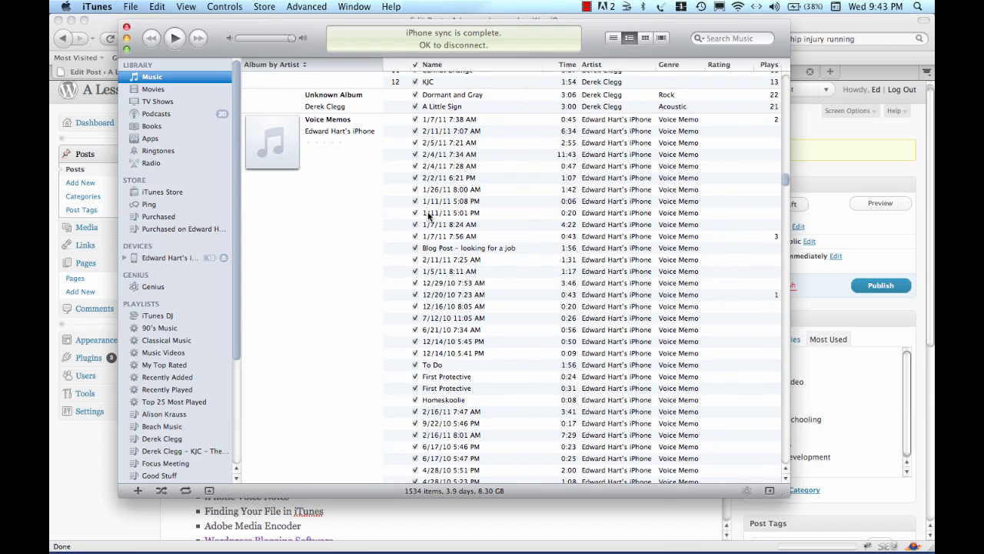
pyautogui.scroll(-8, 428, 218)
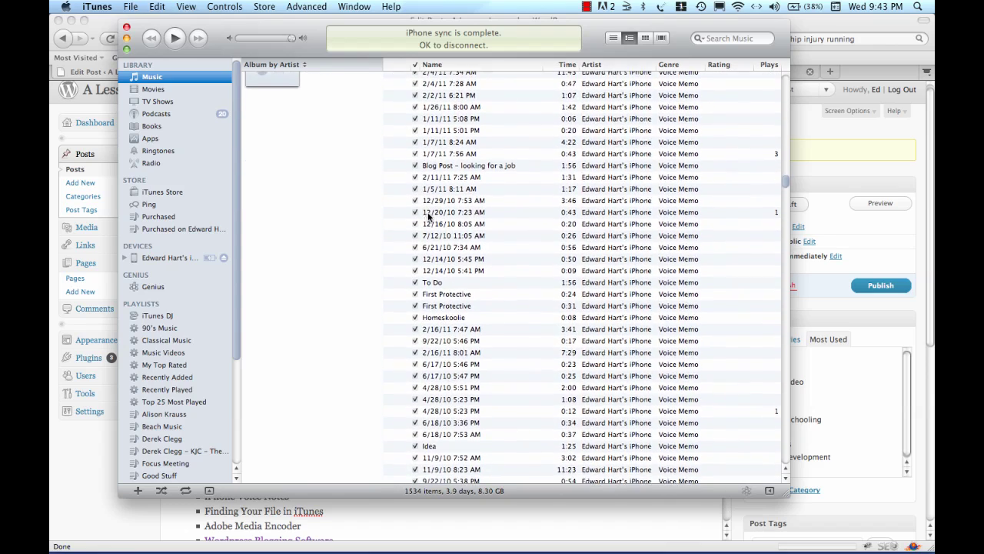
pyautogui.scroll(-15, 428, 217)
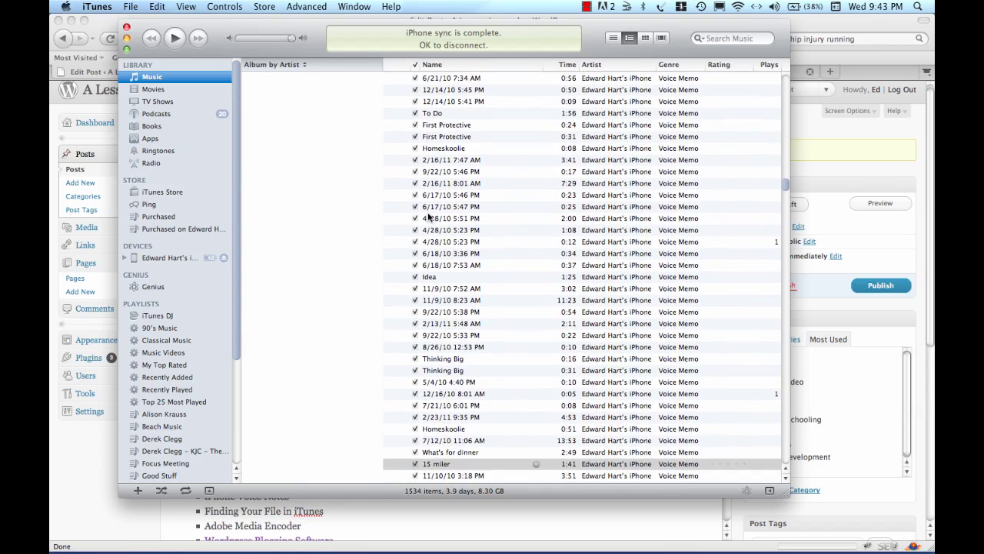
pyautogui.click(440, 401)
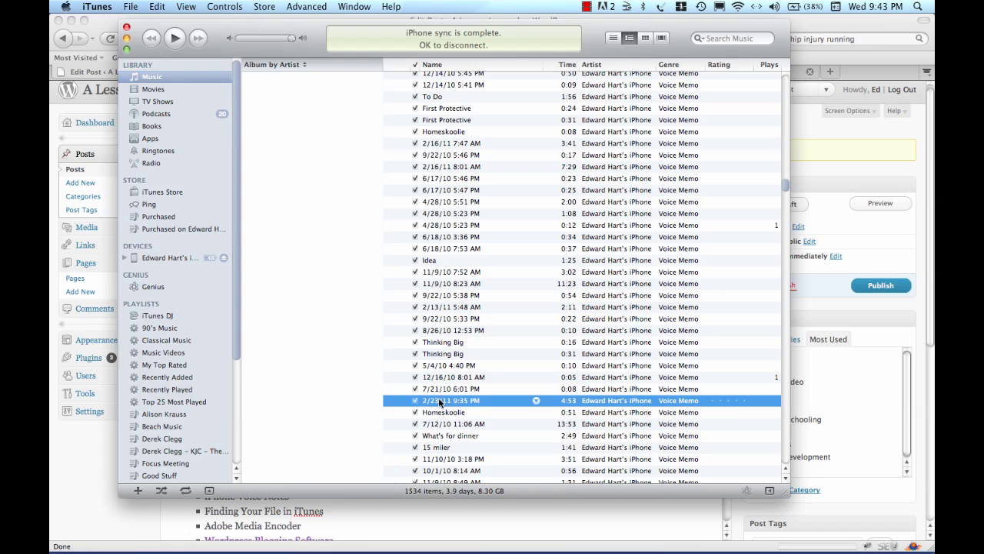
pyautogui.rightClick(439, 401)
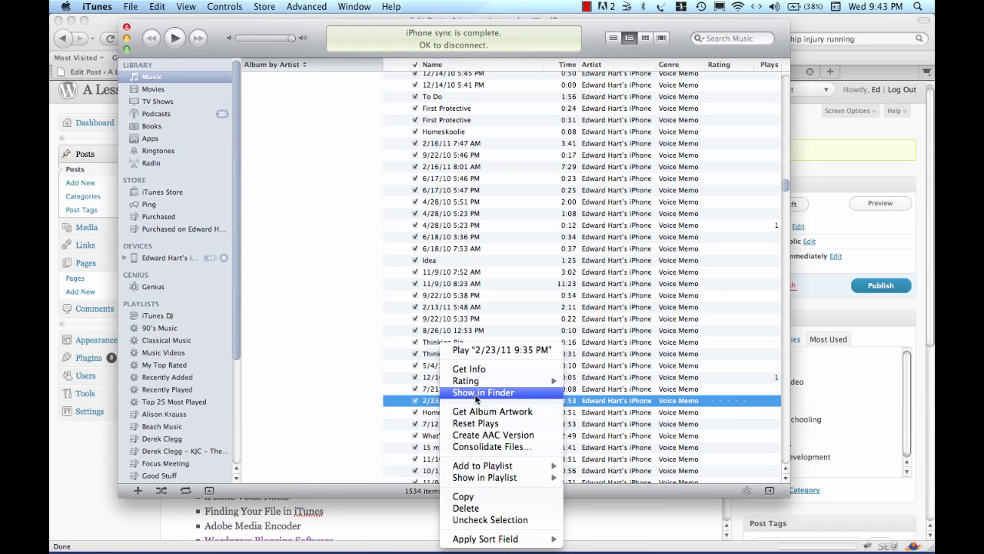
# Step: Reveal the voice memo file in Finder and enlarge and reposition the Finder window
pyautogui.click(477, 393)
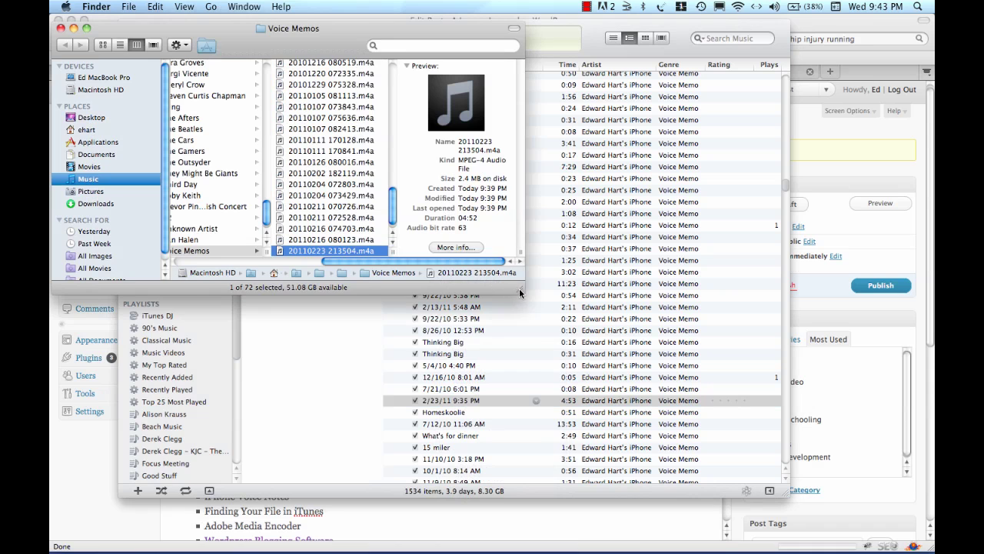
pyautogui.moveTo(516, 292); pyautogui.dragTo(520, 374)
pyautogui.moveTo(377, 36); pyautogui.dragTo(500, 44)
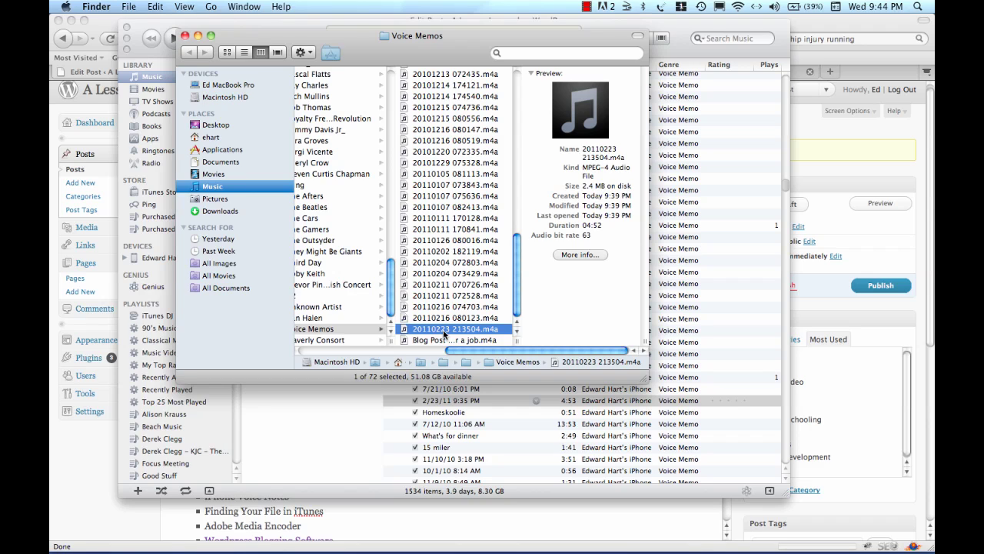
# Step: Copy 20110223 213504.m4a onto the Desktop and select it in the Desktop folder
pyautogui.moveTo(444, 334); pyautogui.dragTo(218, 128)
pyautogui.click(217, 126)
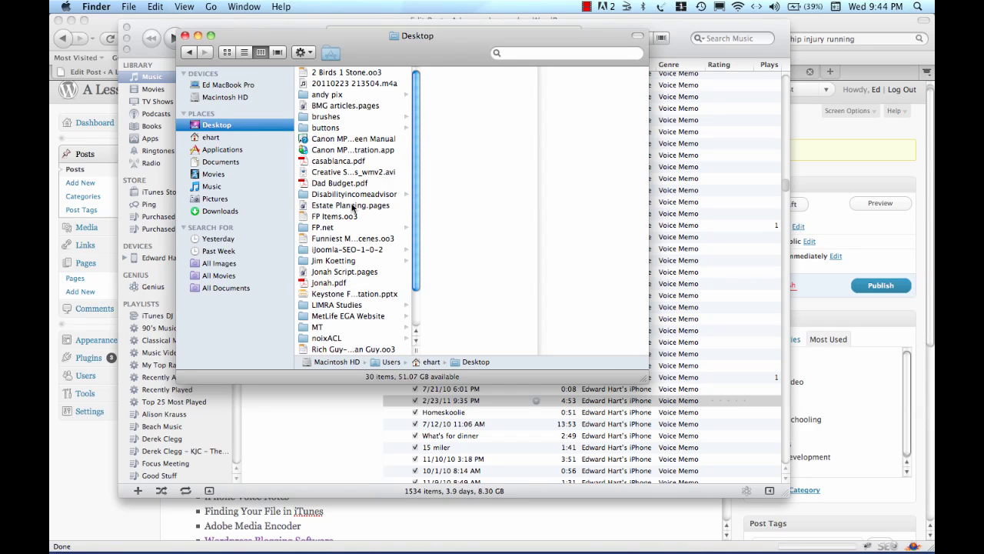
pyautogui.click(362, 83)
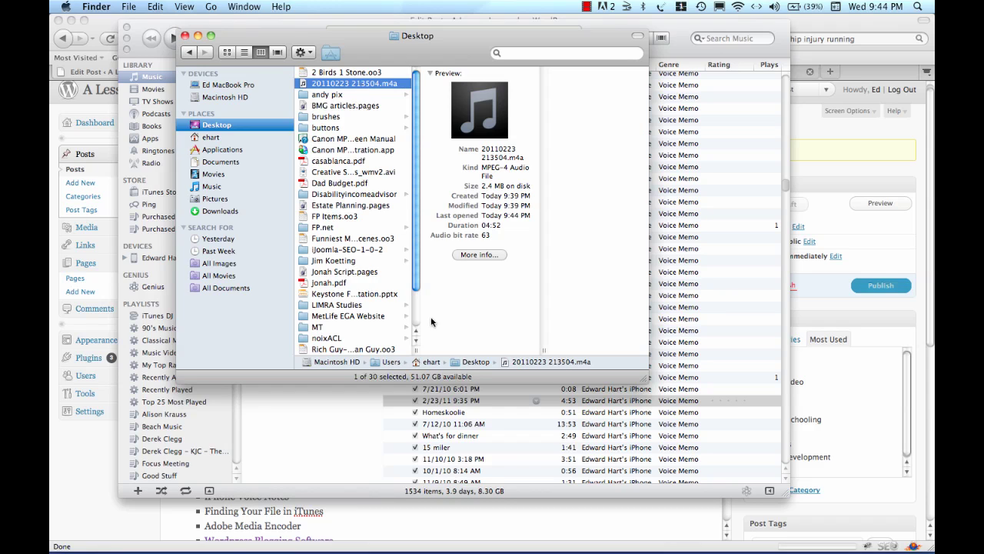
pyautogui.moveTo(401, 543)
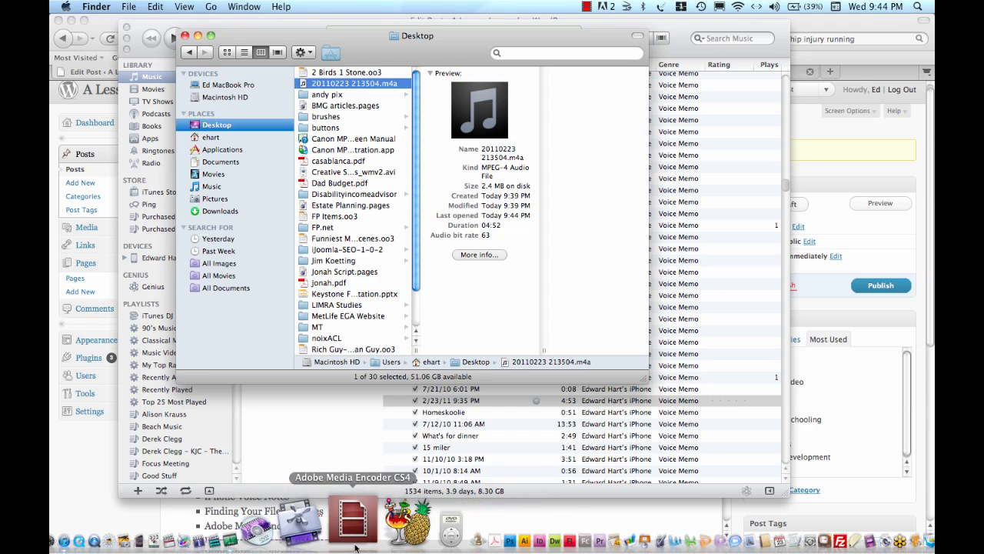
# Step: Launch Adobe Media Encoder CS4, add the Desktop's 20110223 213504.m4a, and set its format to MP3
pyautogui.click(355, 540)
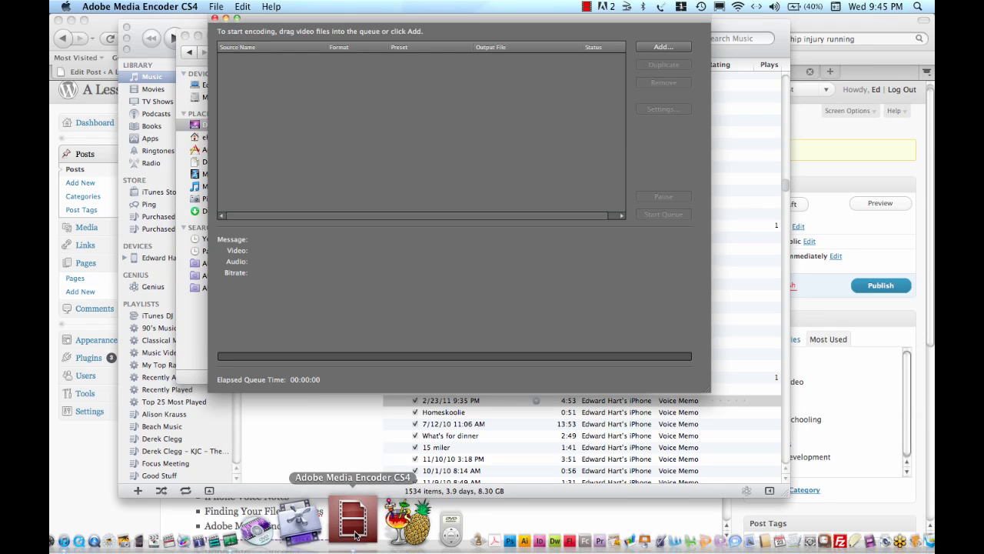
pyautogui.click(659, 50)
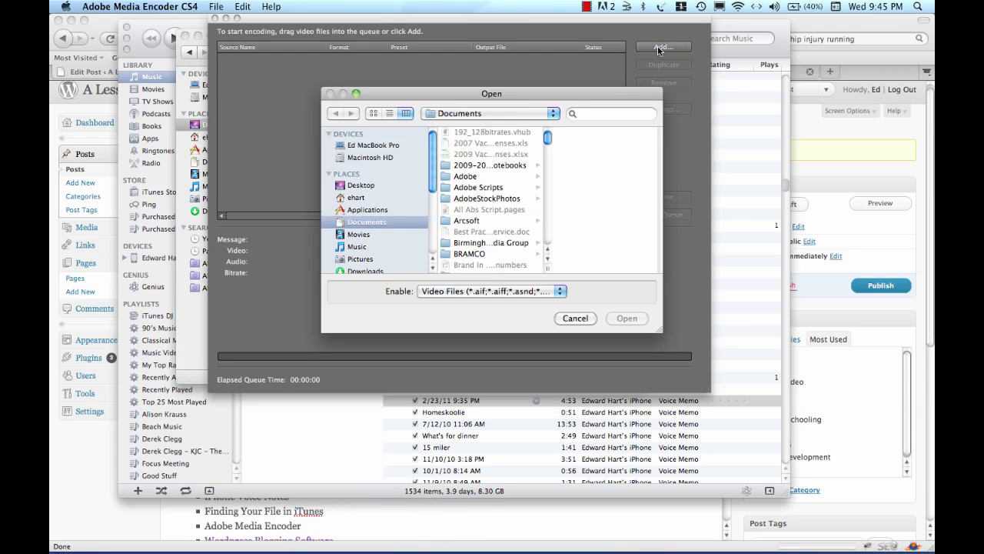
pyautogui.click(373, 187)
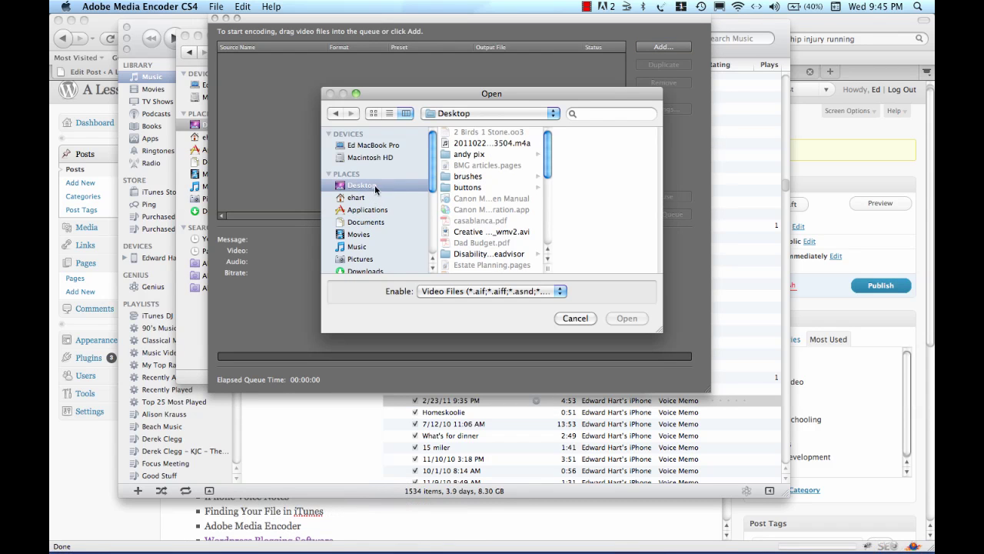
pyautogui.click(496, 145)
pyautogui.click(629, 318)
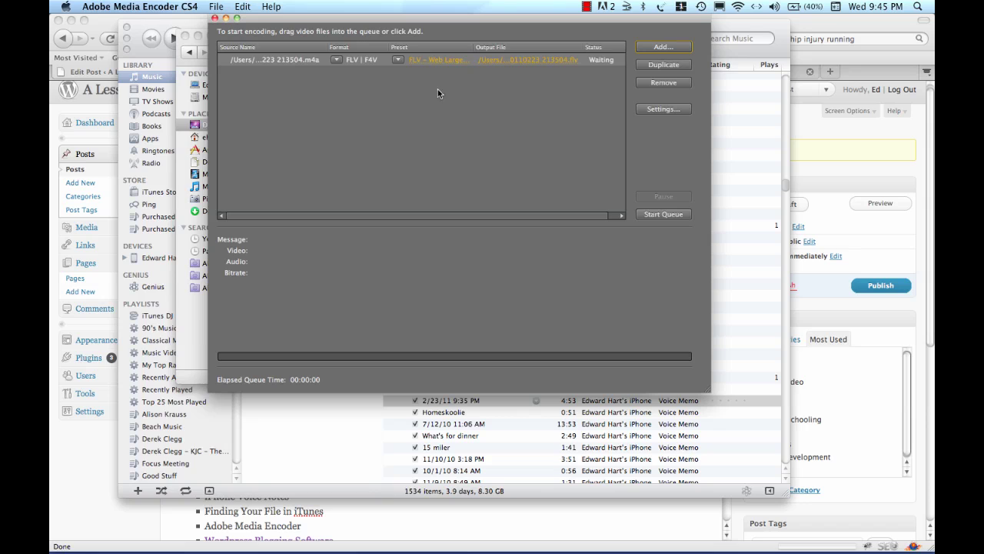
pyautogui.click(337, 59)
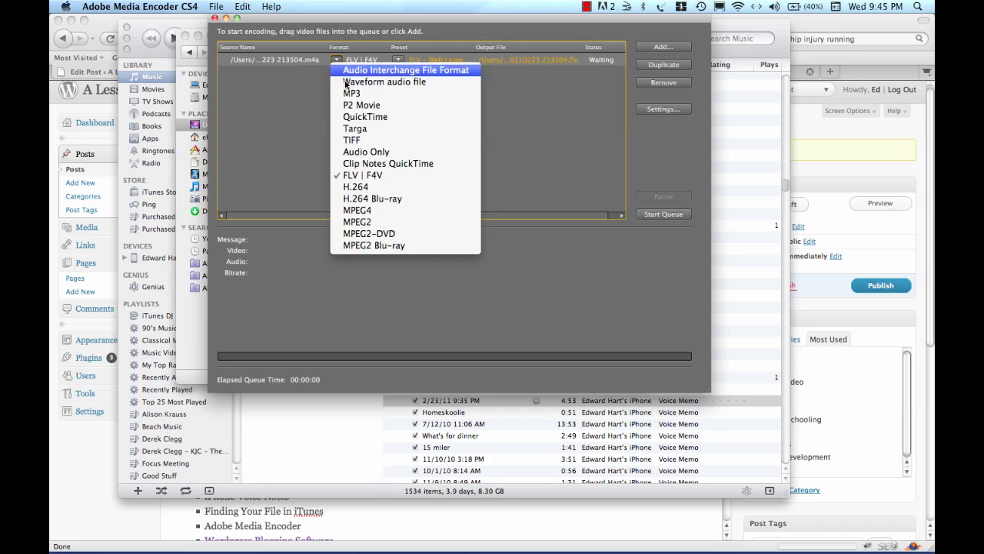
pyautogui.click(351, 93)
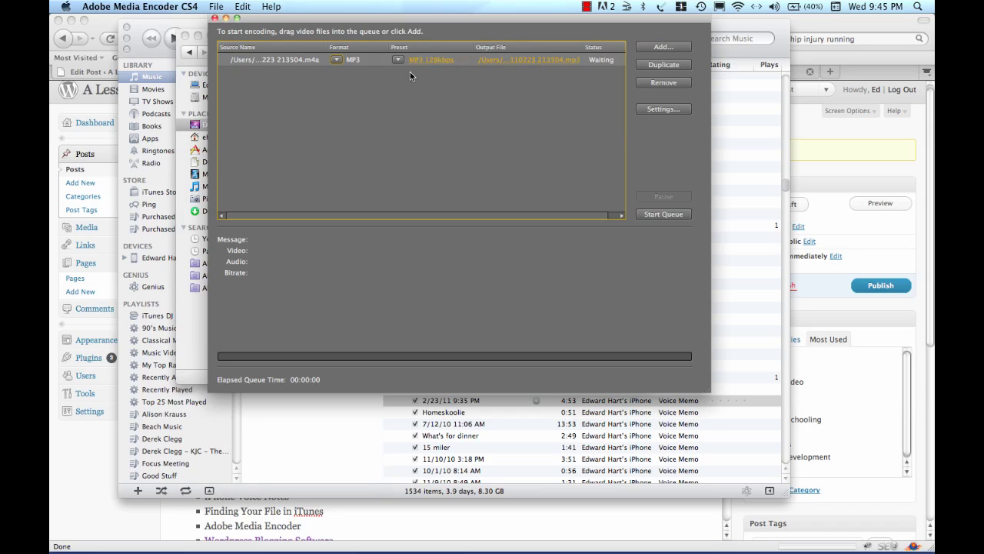
# Step: Keep the MP3 128kbps preset and encode the voice memo into 20110223 213504.mp3
pyautogui.click(666, 110)
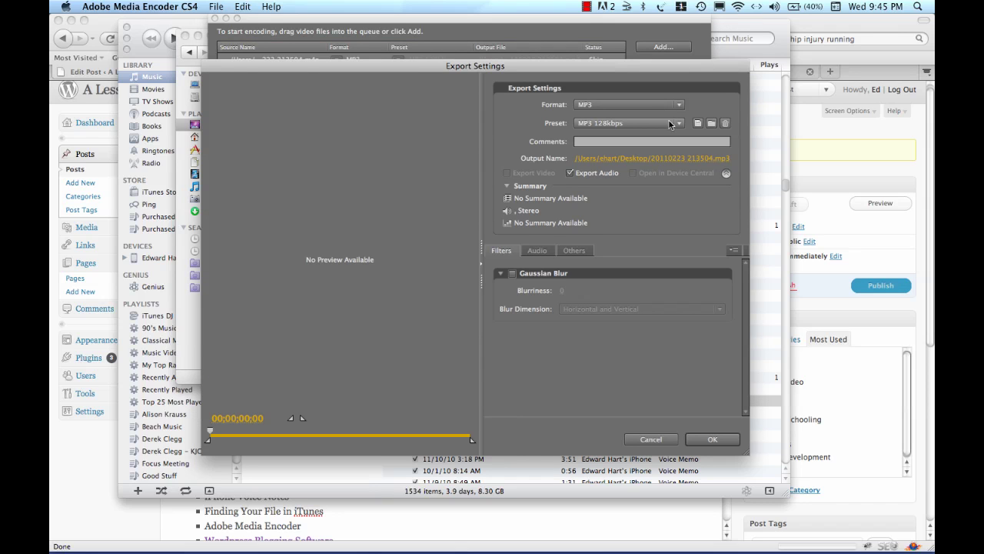
pyautogui.click(679, 125)
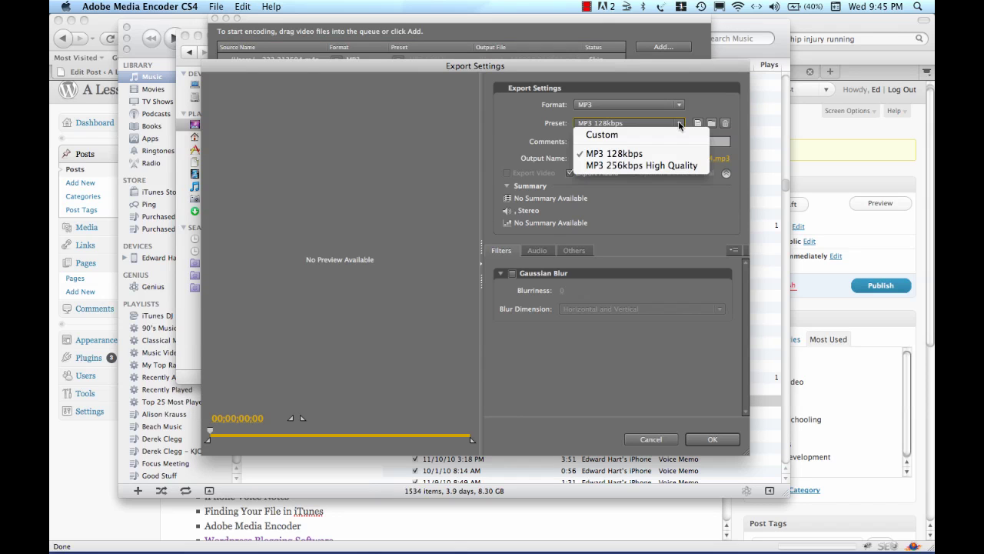
pyautogui.click(632, 130)
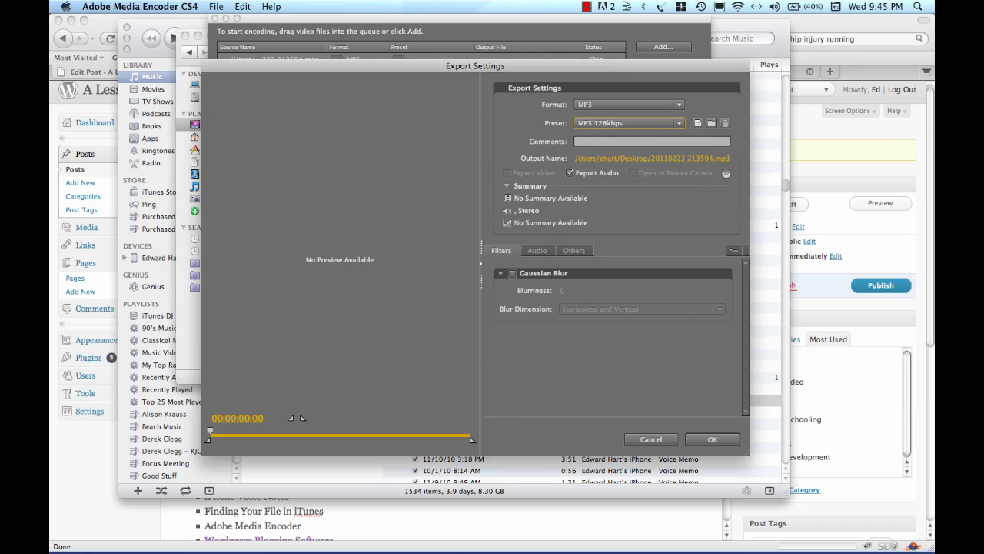
pyautogui.click(710, 439)
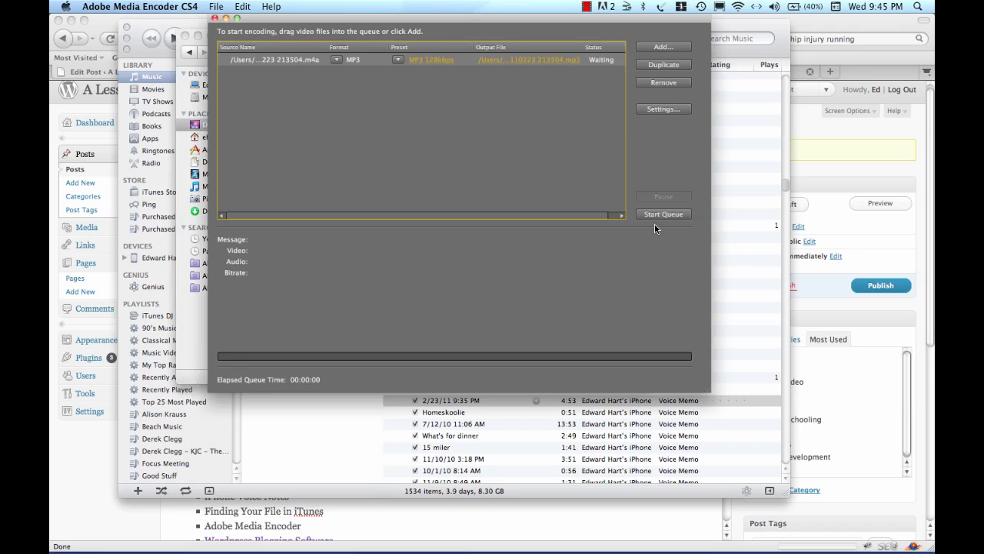
pyautogui.click(662, 215)
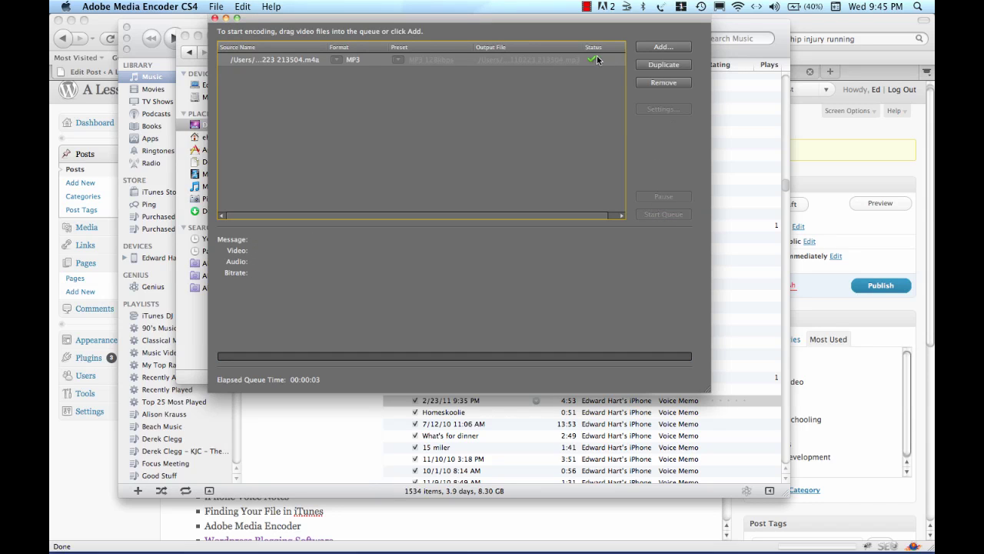
pyautogui.click(182, 106)
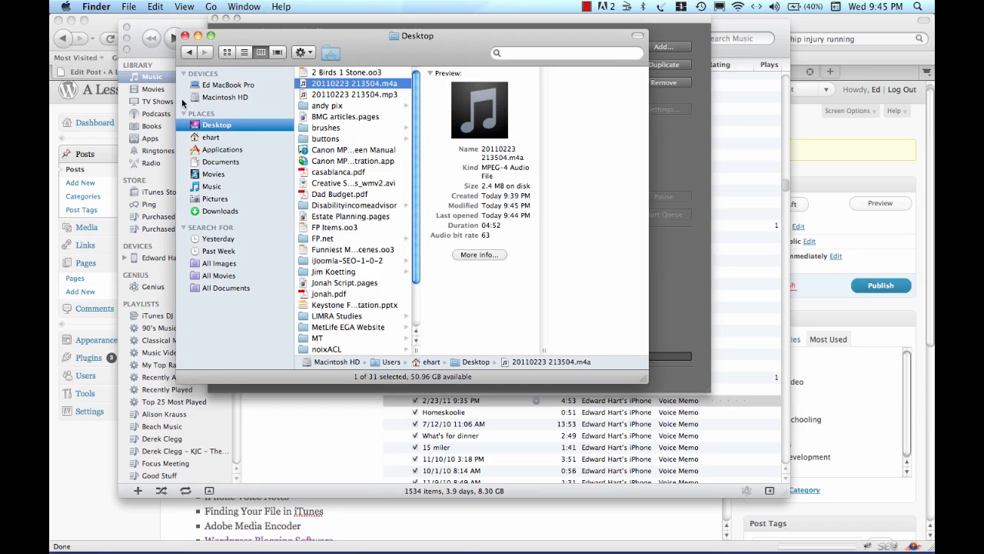
# Step: Rename 20110223 213504.mp3 on the Desktop to Audio-file-wordpress.mp3
pyautogui.click(356, 95)
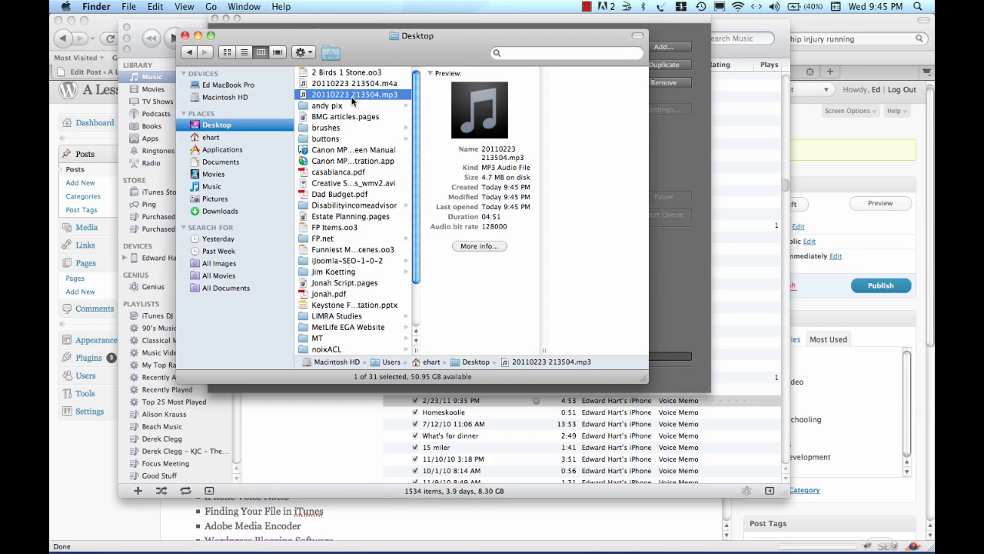
pyautogui.click(356, 96)
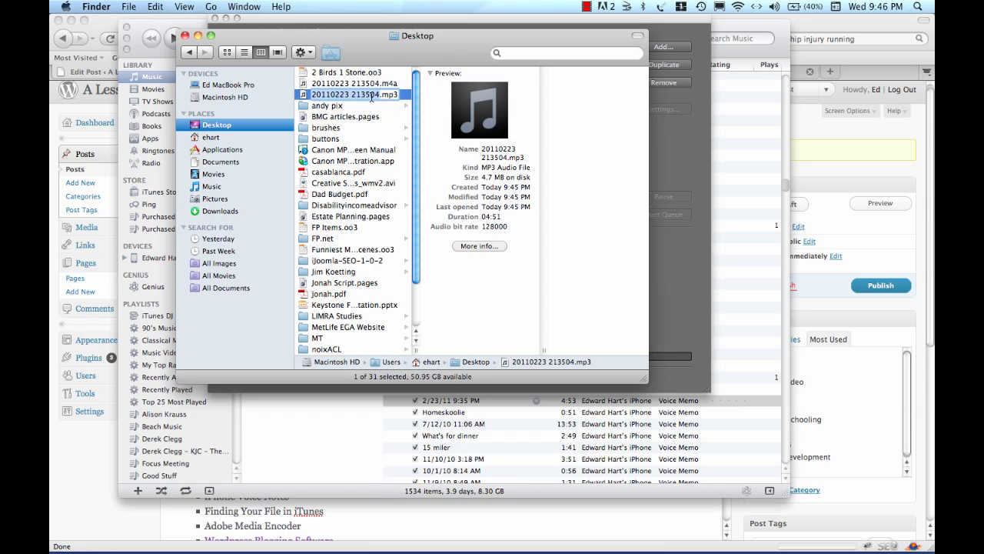
pyautogui.write('Audio')
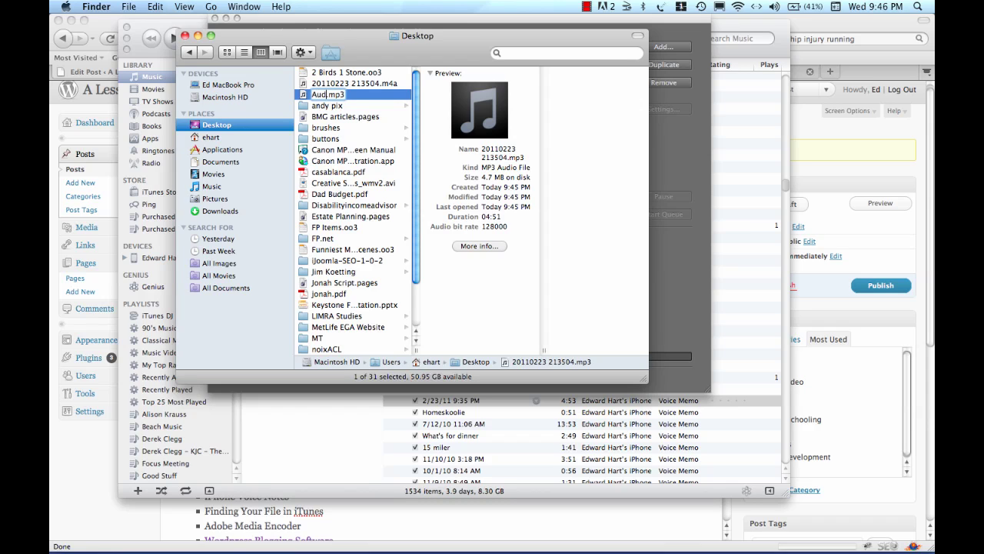
pyautogui.write('-file')
pyautogui.write('-word')
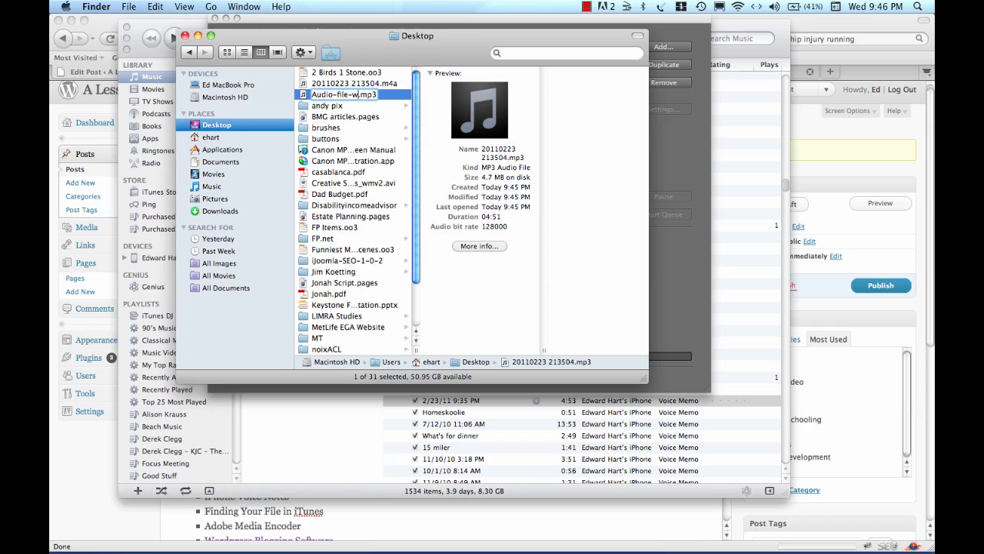
pyautogui.write('press')
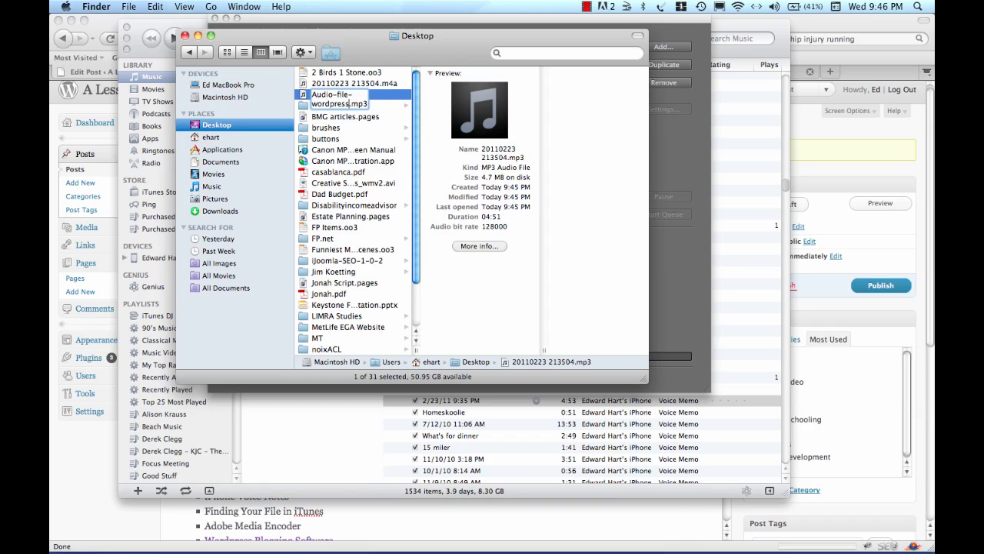
pyautogui.press('Return')
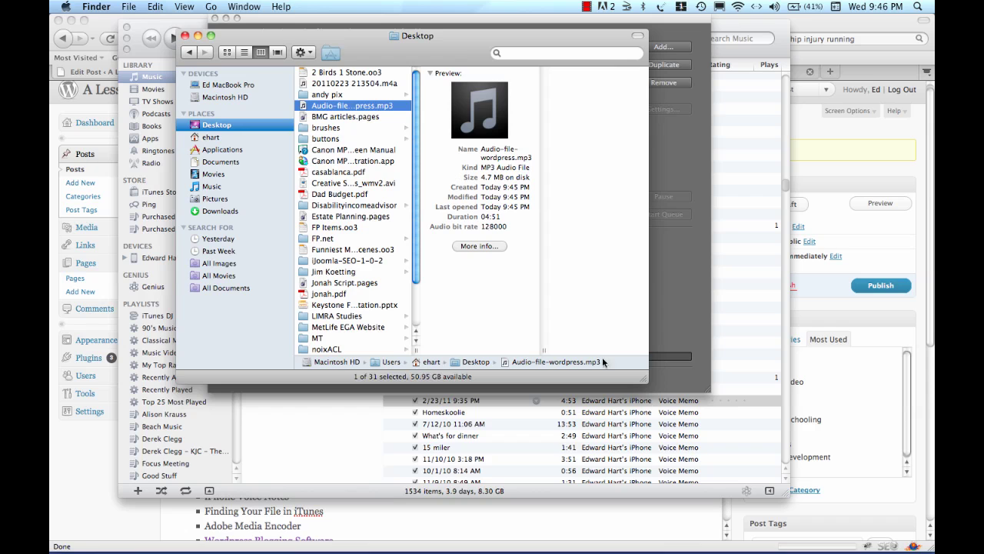
# Step: Return to the WordPress post editor, save the post as a draft, and open the Plugins list
pyautogui.click(583, 515)
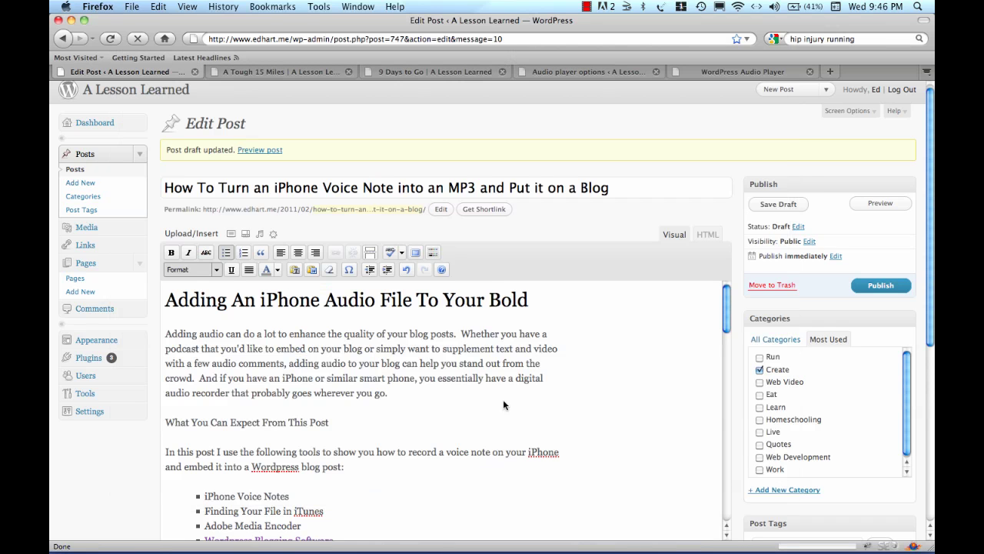
pyautogui.click(257, 327)
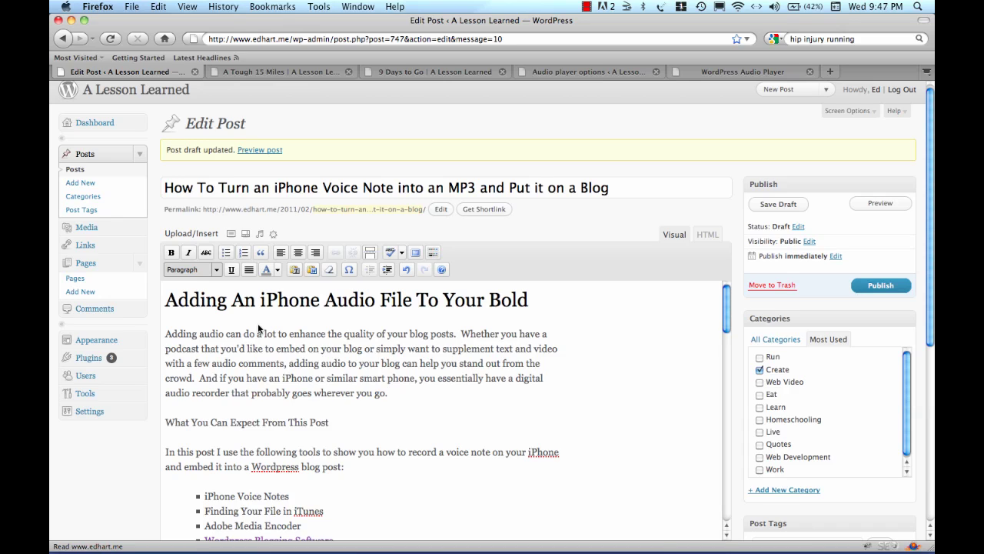
pyautogui.click(86, 358)
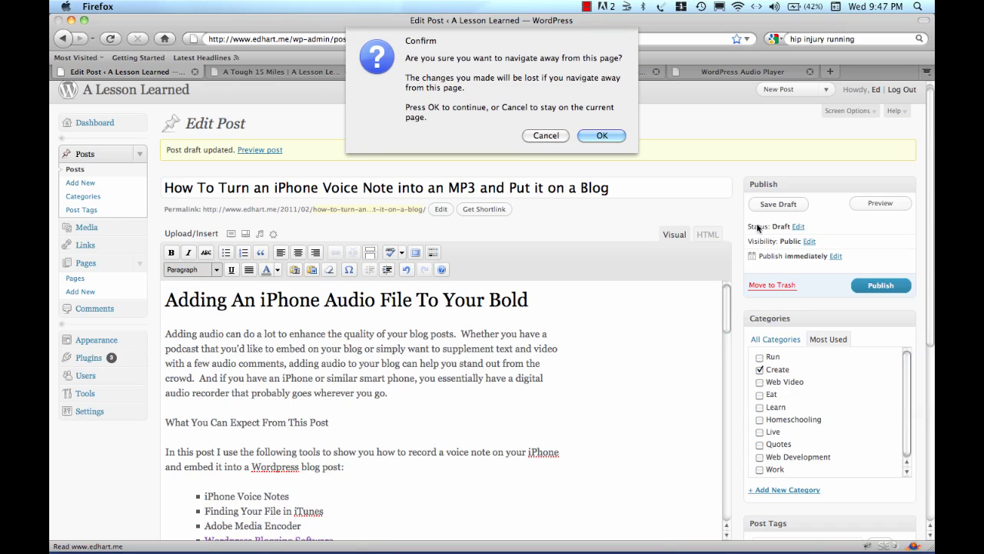
pyautogui.press('Escape')
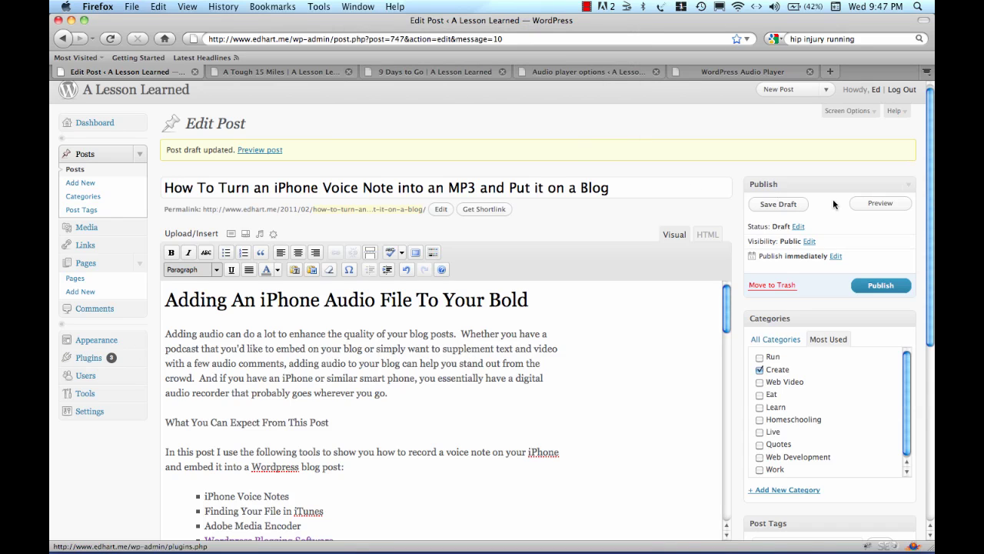
pyautogui.click(775, 204)
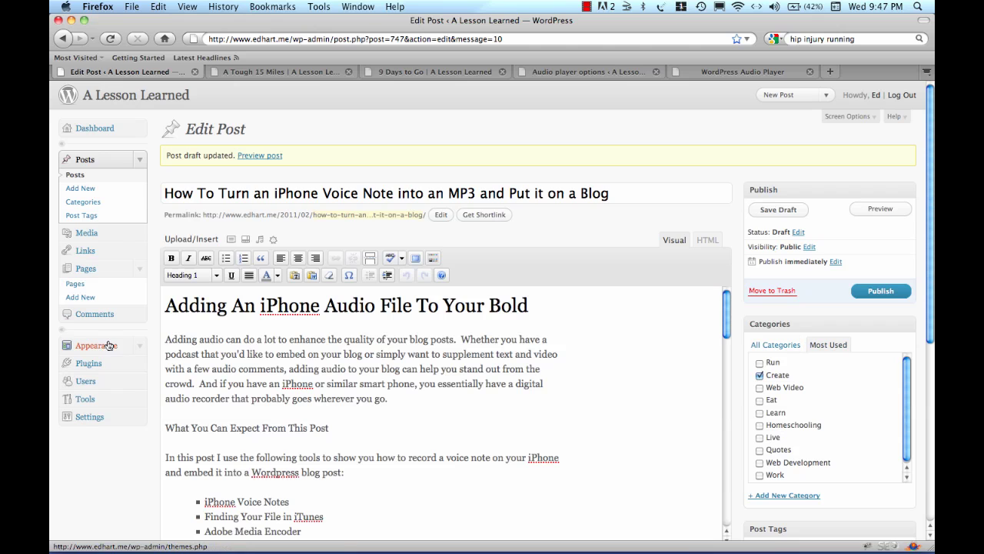
pyautogui.click(94, 365)
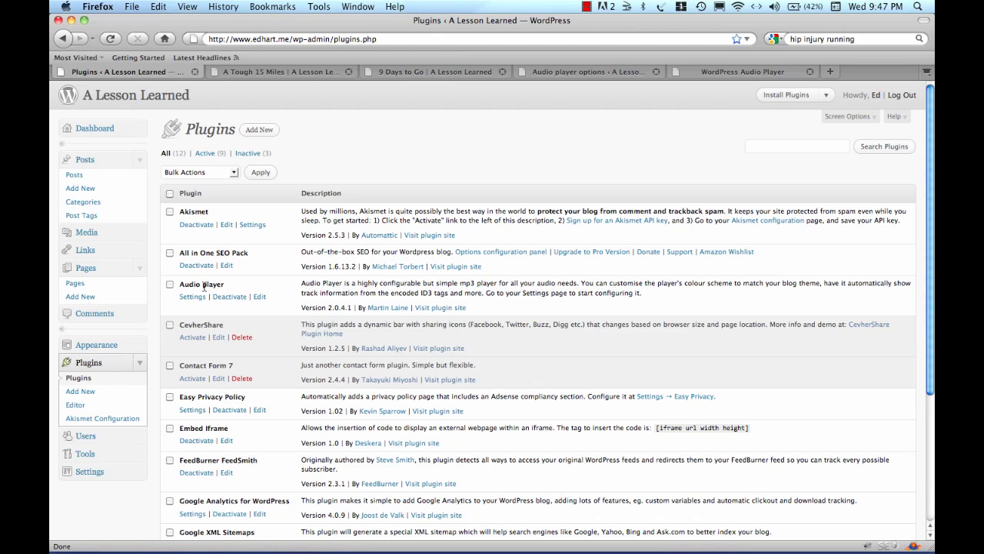
# Step: Search the plugin directory by term for 'Audio Player'
pyautogui.click(258, 131)
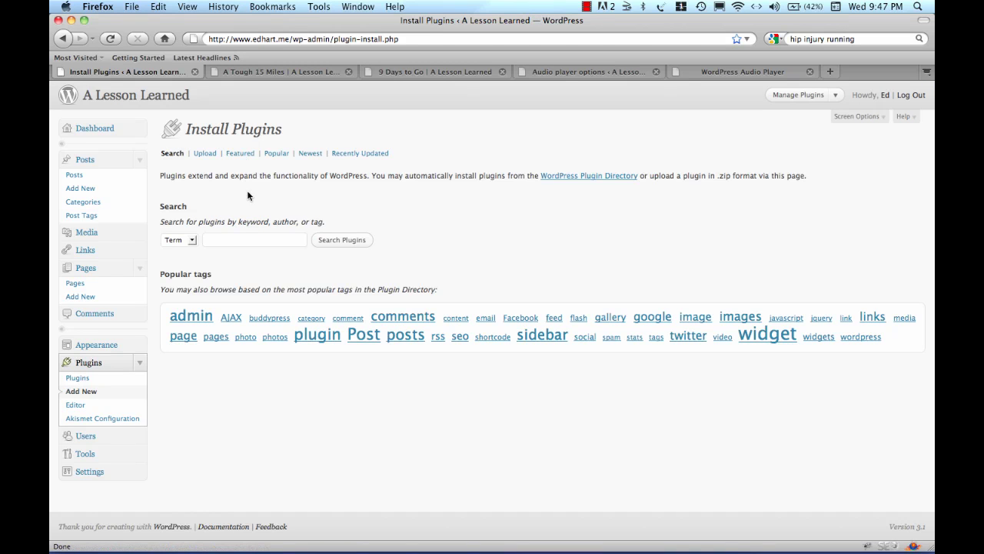
pyautogui.click(192, 239)
pyautogui.click(187, 254)
pyautogui.click(227, 241)
pyautogui.write('A')
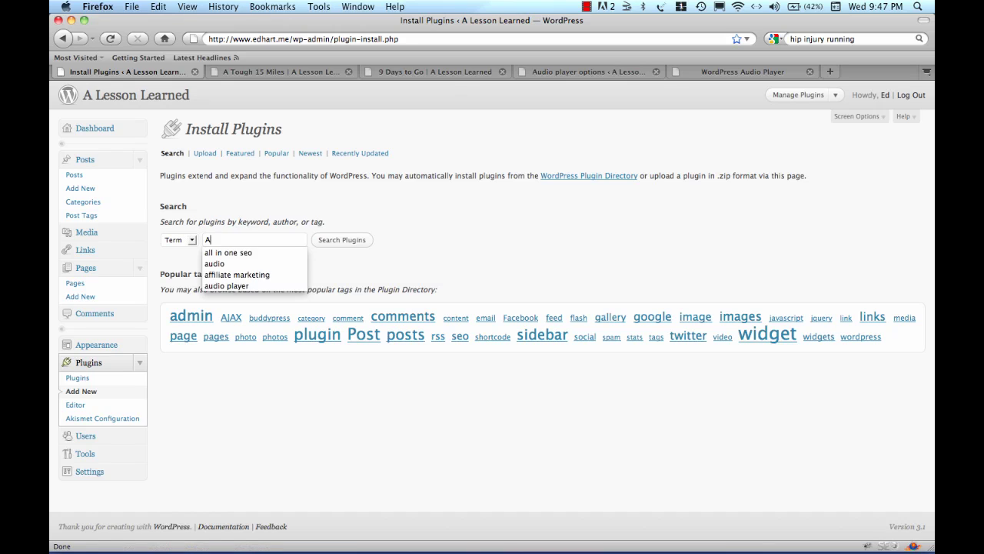
pyautogui.write('udio Pla')
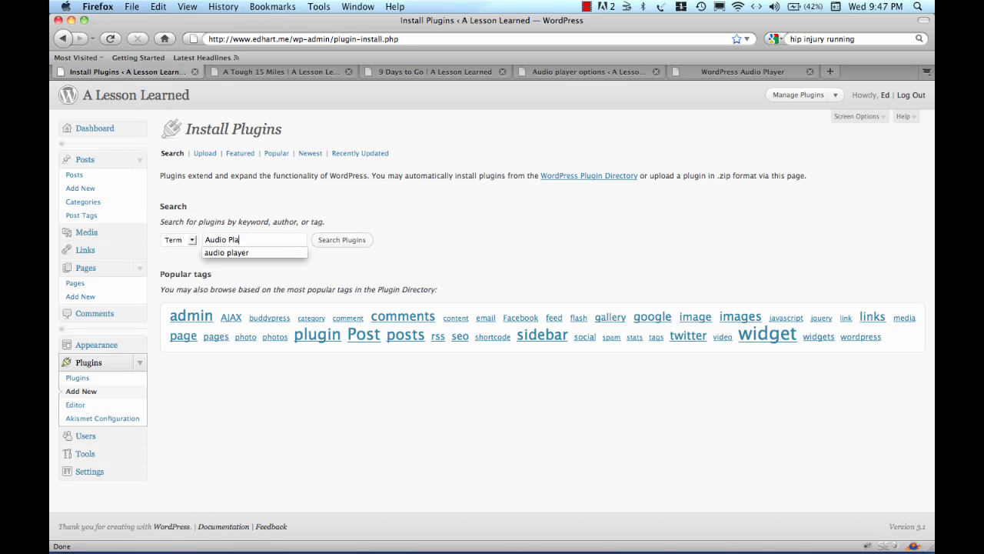
pyautogui.write('yer')
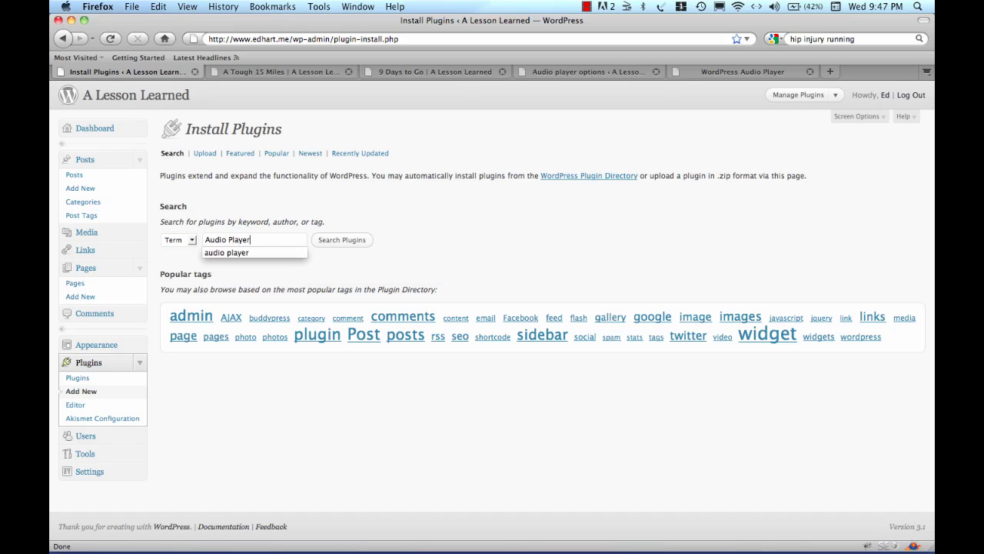
pyautogui.click(331, 246)
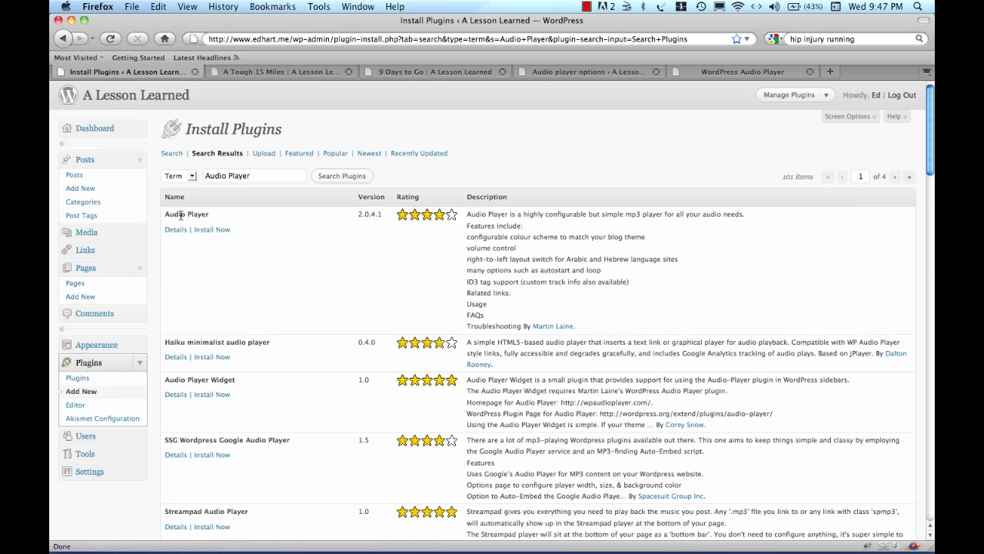
# Step: Open the Audio Player plugin details and review its Installation, FAQ and Changelog tabs
pyautogui.moveTo(169, 215); pyautogui.dragTo(199, 216)
pyautogui.click(175, 231)
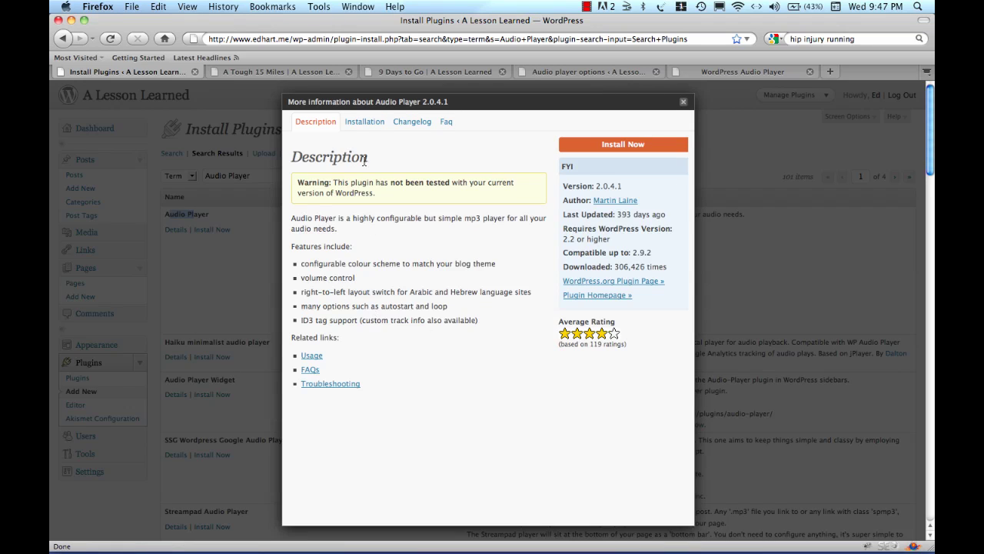
pyautogui.click(366, 124)
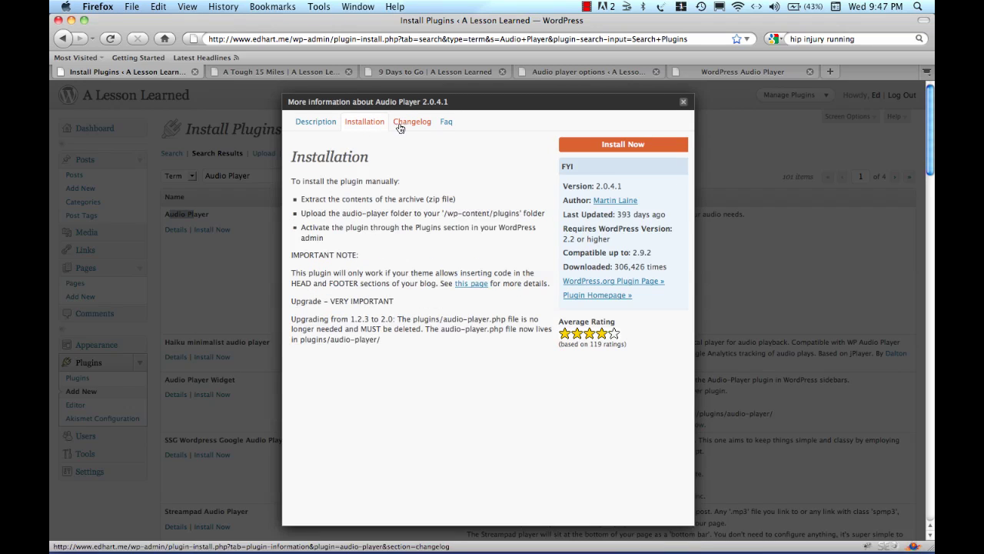
pyautogui.click(446, 123)
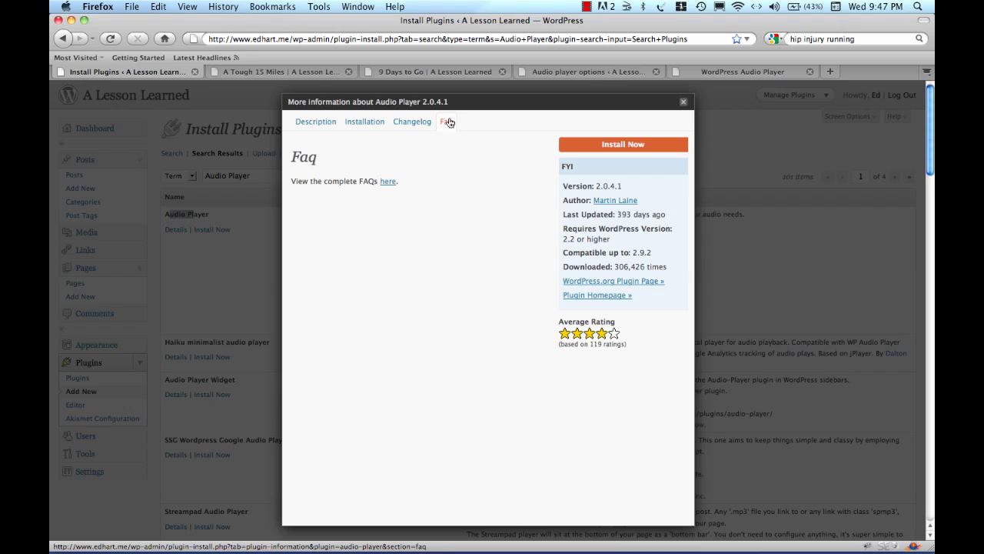
pyautogui.click(412, 123)
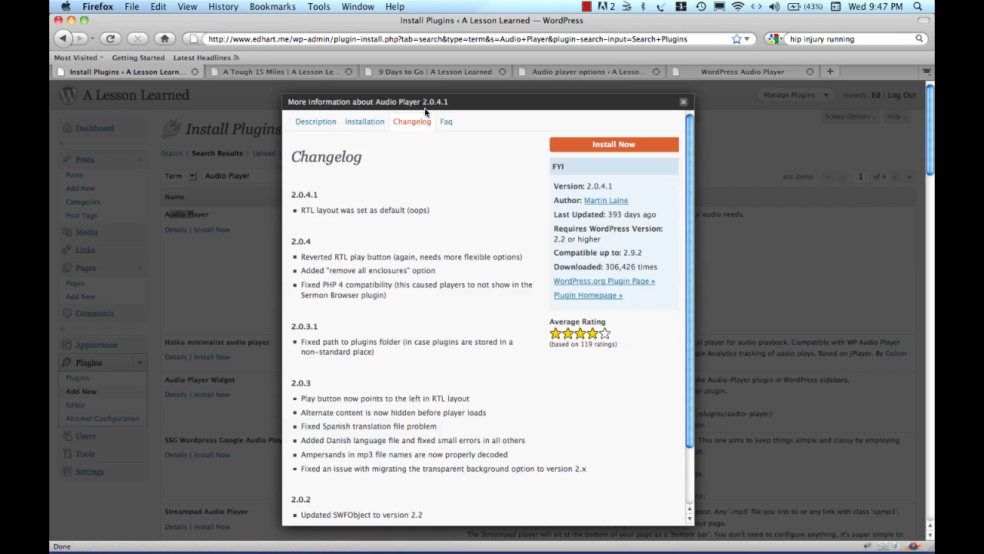
pyautogui.click(684, 102)
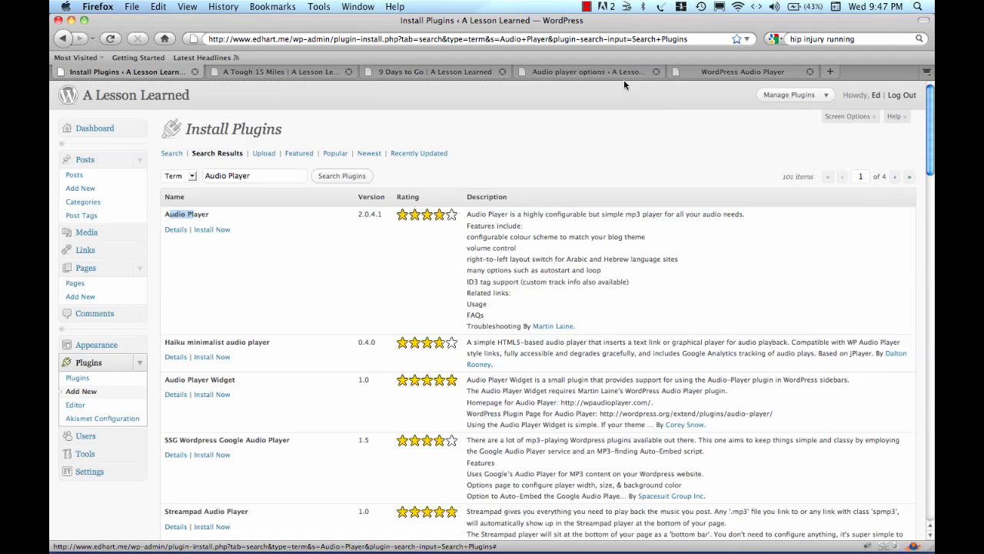
# Step: Glance at the Audio Player display settings, then return to the 'Audio Player' search results
pyautogui.click(606, 73)
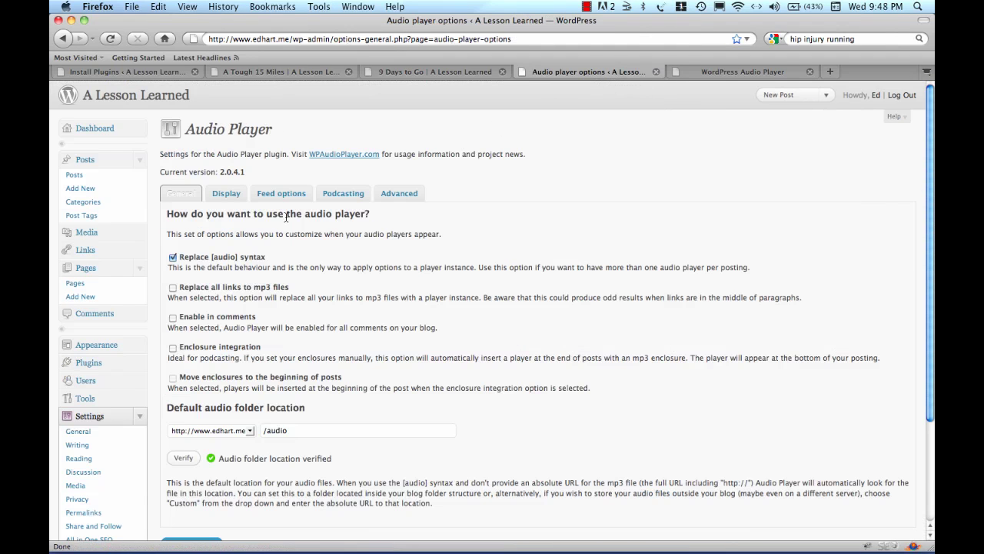
pyautogui.click(229, 198)
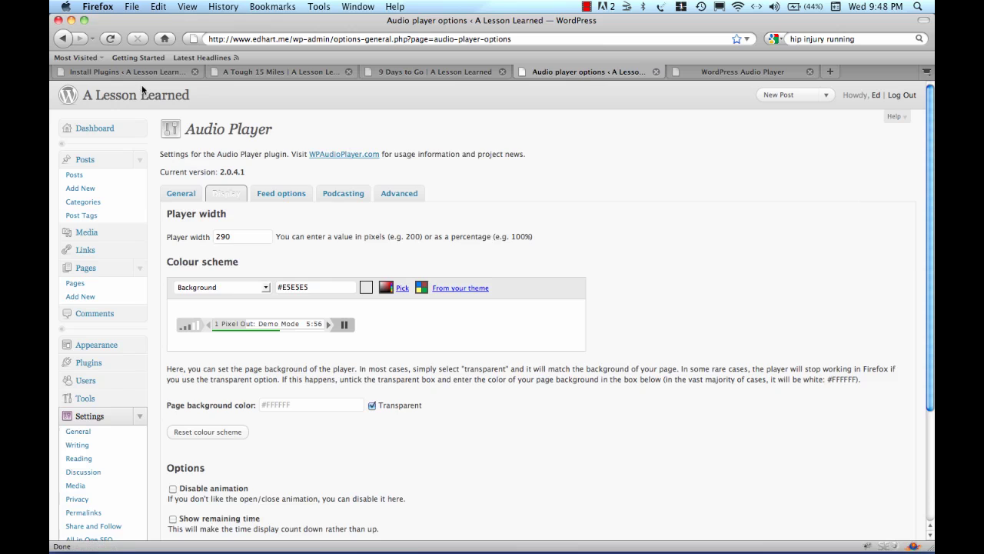
pyautogui.click(127, 71)
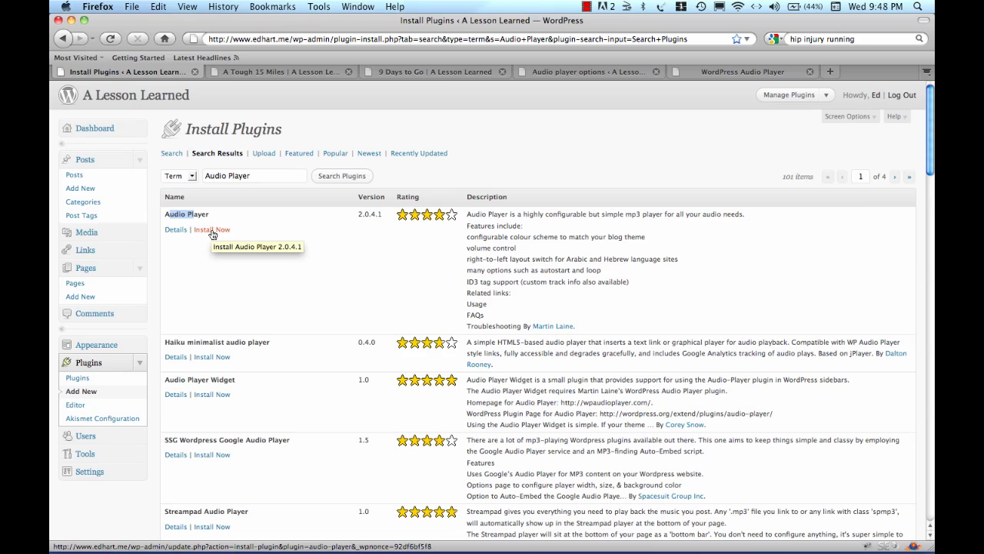
# Step: Open the Audio Player settings from Plugins and verify the /audio folder location
pyautogui.click(87, 378)
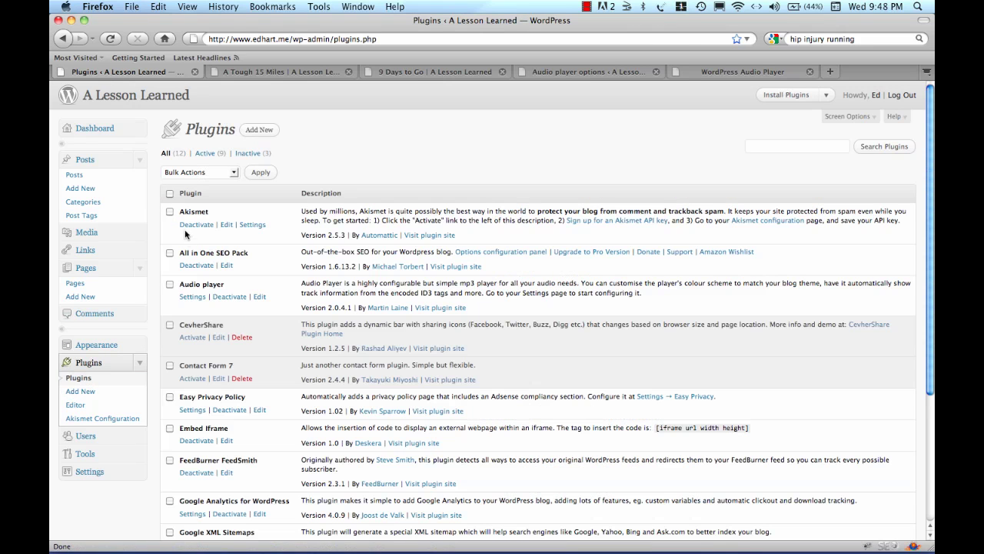
pyautogui.click(192, 297)
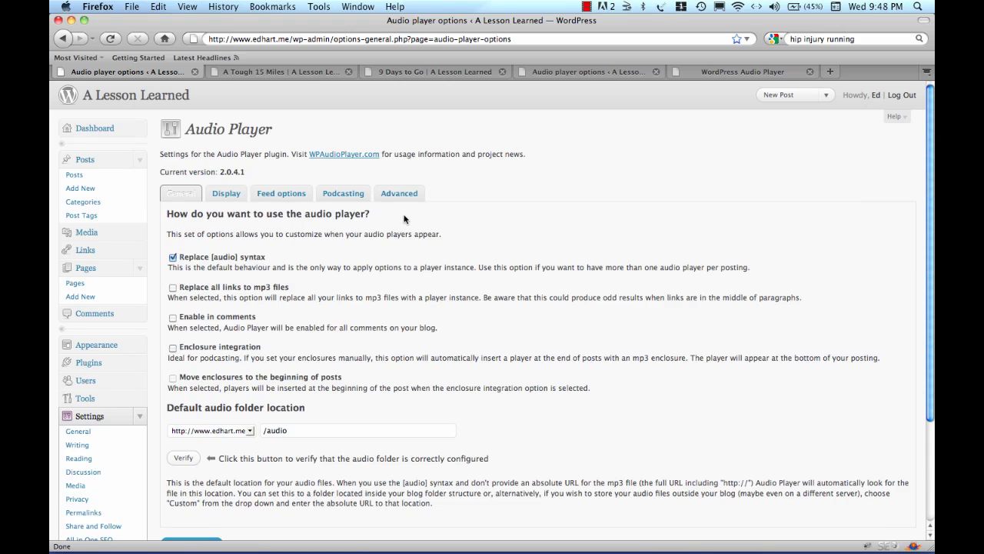
pyautogui.click(183, 459)
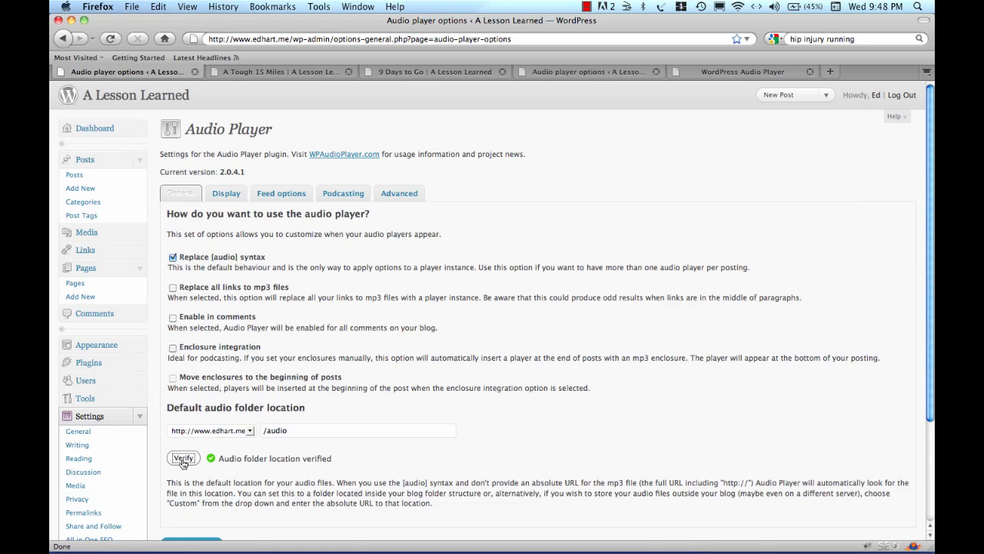
# Step: Review the Display, Feed options, Podcasting and Advanced settings tabs
pyautogui.click(237, 194)
pyautogui.click(289, 195)
pyautogui.click(343, 194)
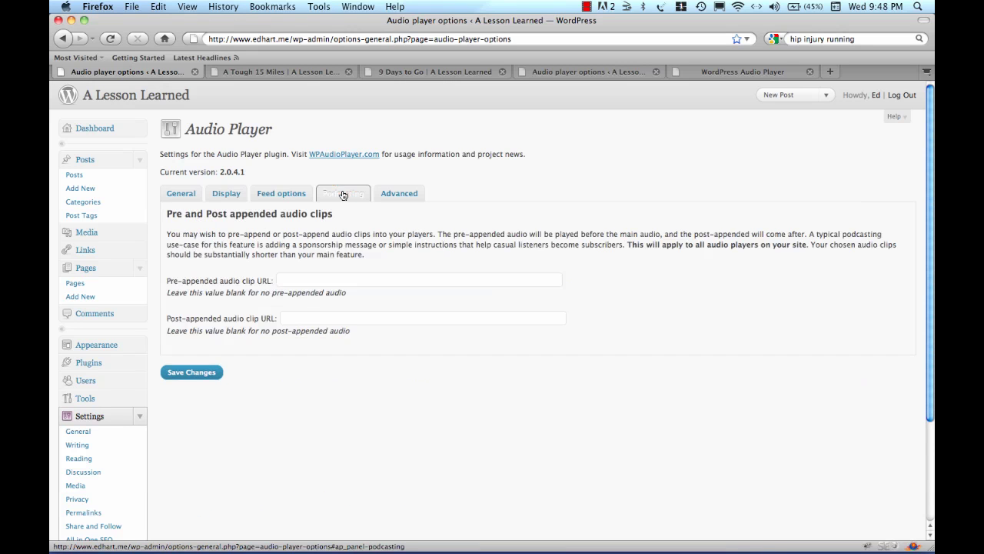
pyautogui.click(411, 194)
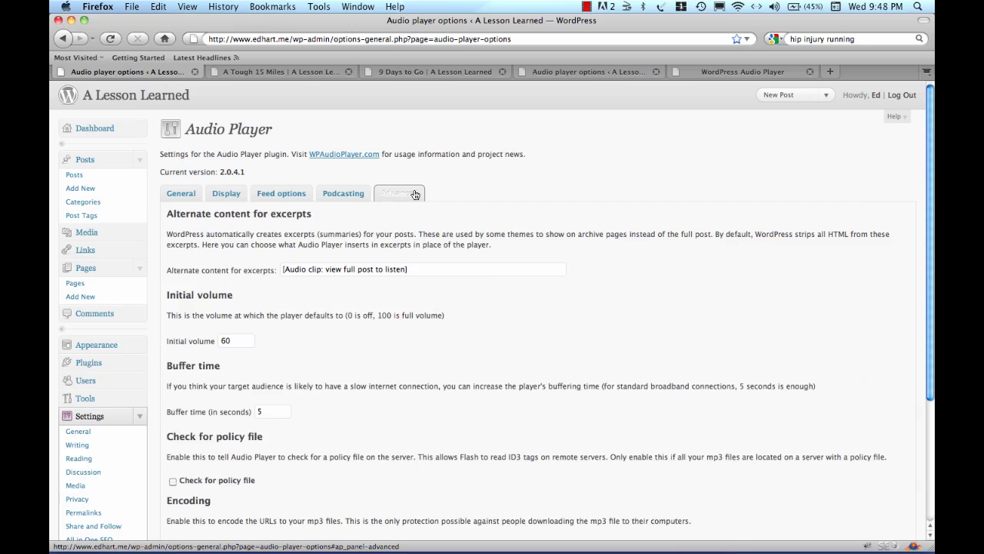
# Step: Edit the iPhone voice note draft, insert a blank line before 'What You Can Expect From This Post', and start Add Audio
pyautogui.click(73, 174)
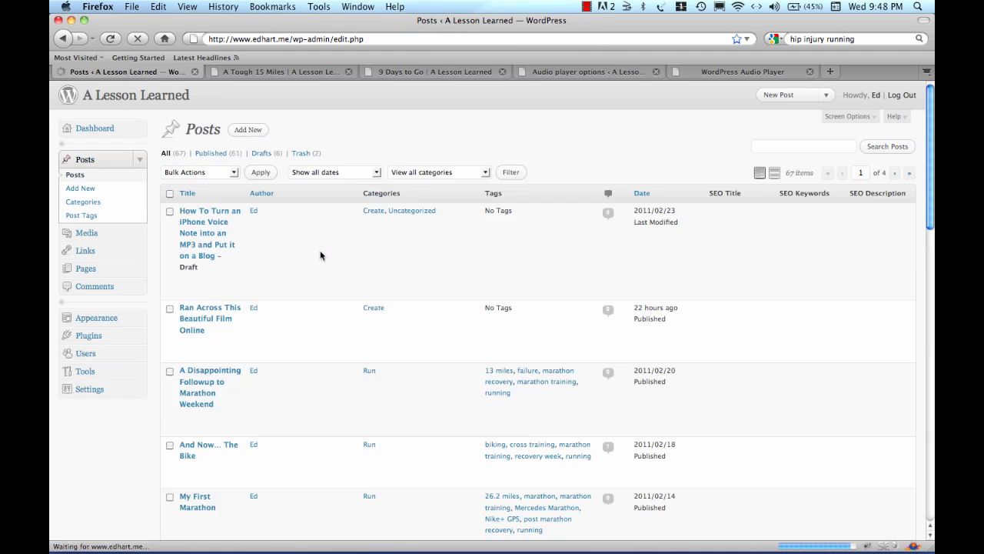
pyautogui.click(185, 281)
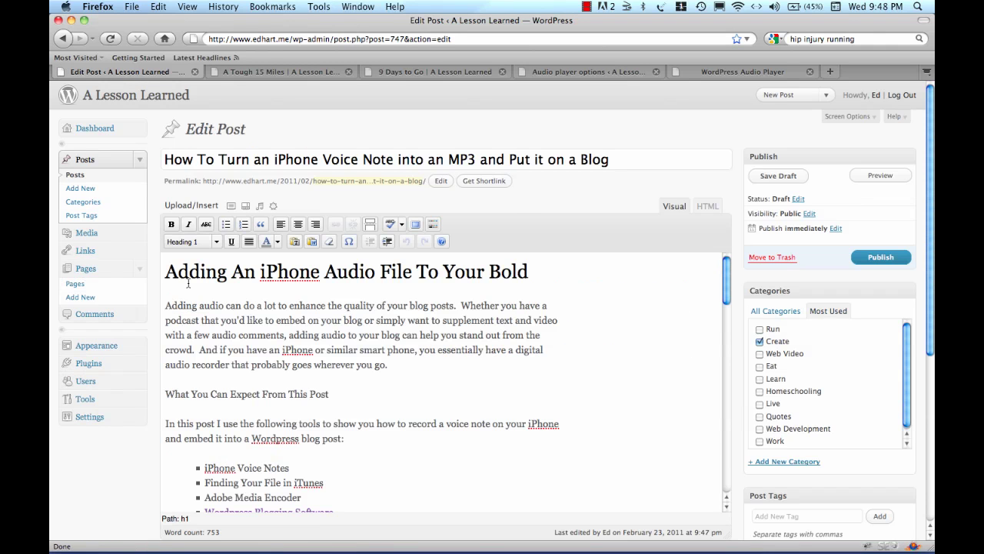
pyautogui.click(166, 394)
pyautogui.press('Return')
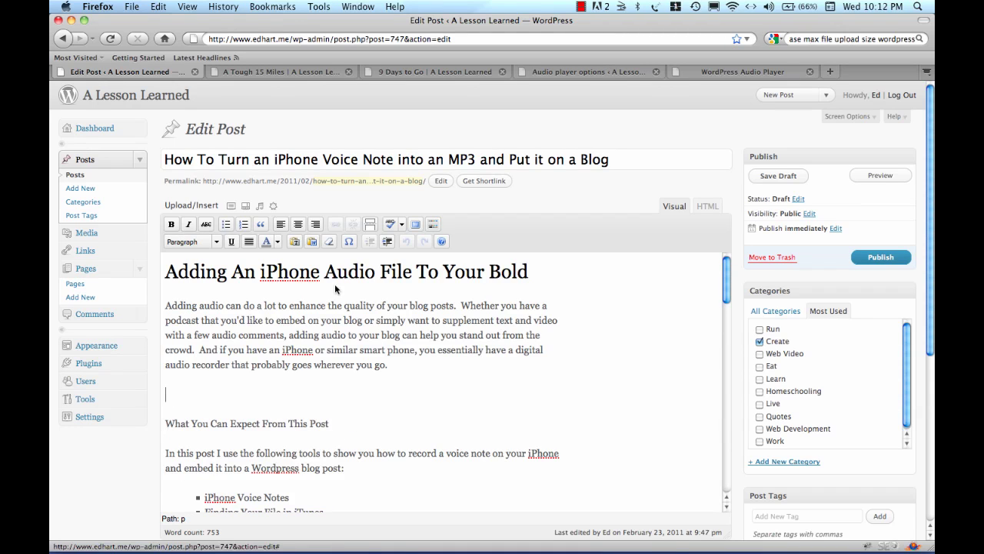
pyautogui.click(260, 206)
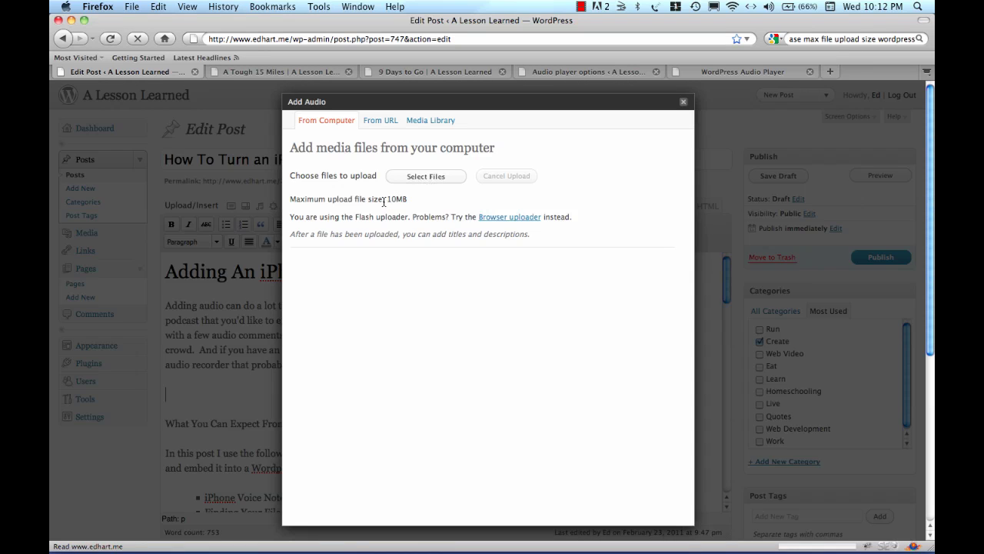
# Step: Upload Audio-file-wordpress.mp3 from the Desktop, within the 10MB maximum upload size
pyautogui.moveTo(382, 200); pyautogui.dragTo(402, 201)
pyautogui.click(426, 178)
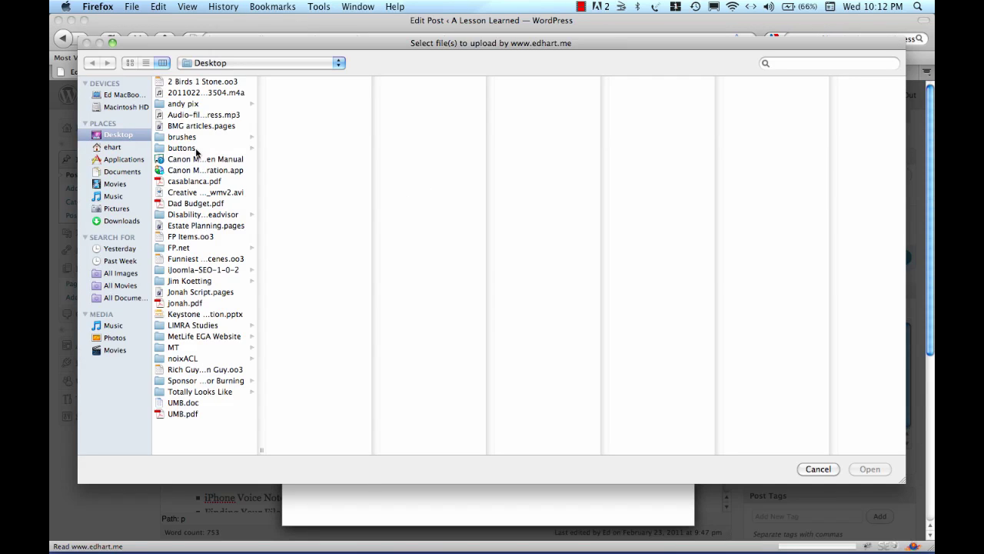
pyautogui.click(196, 115)
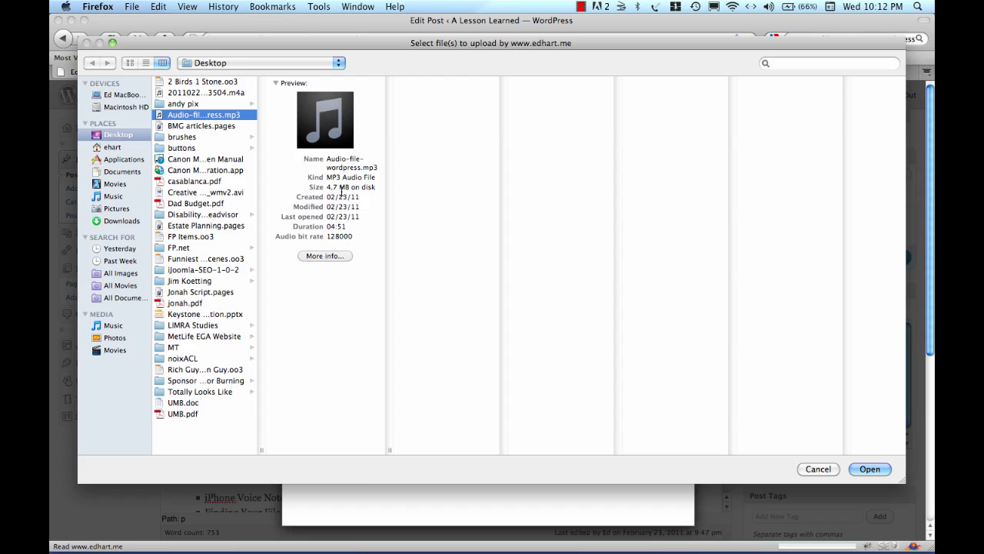
pyautogui.click(869, 469)
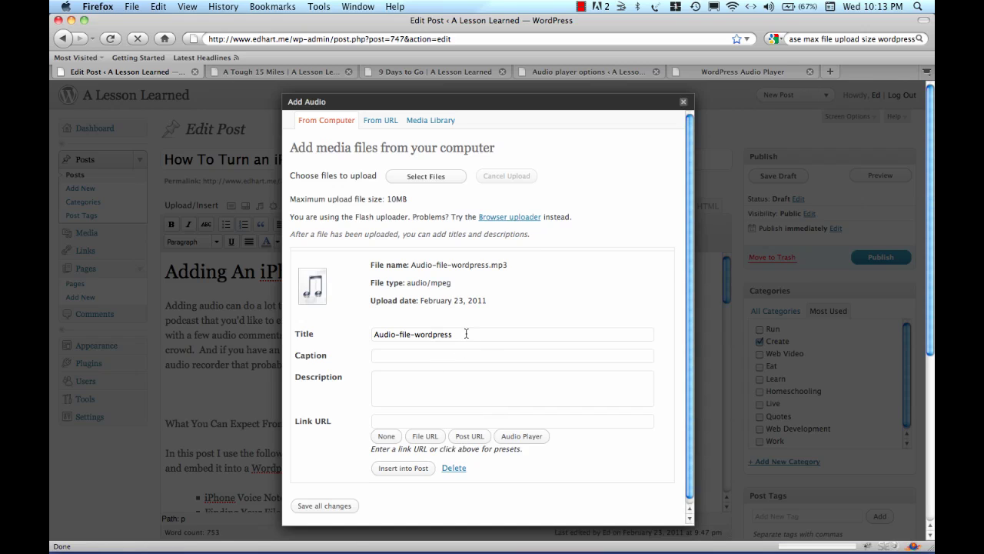
# Step: Retitle the MP3 'How to Turn an iPhone Voice Note into an .mp3 and put it in a Blog Pos' and insert its Audio Player shortcode
pyautogui.moveTo(466, 334); pyautogui.dragTo(295, 324)
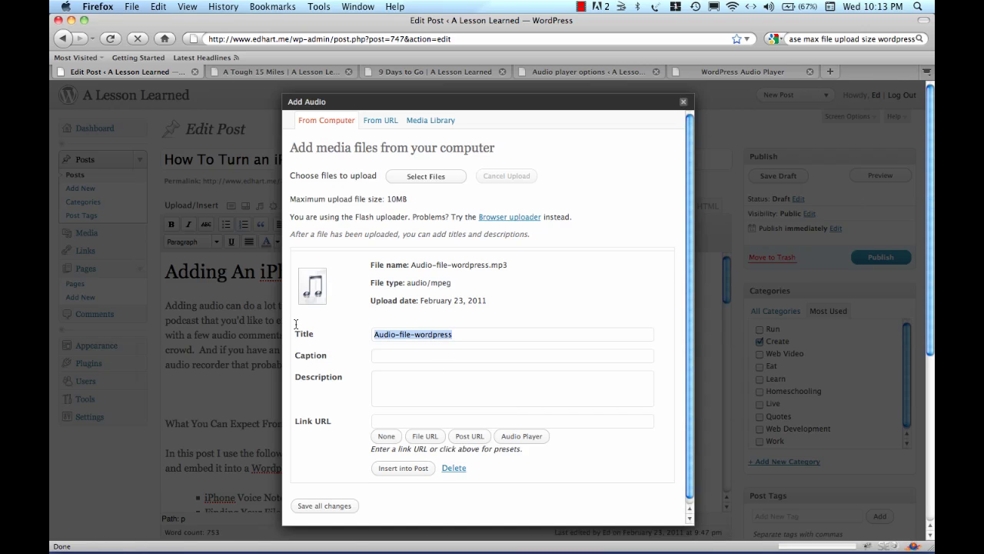
pyautogui.write('How to')
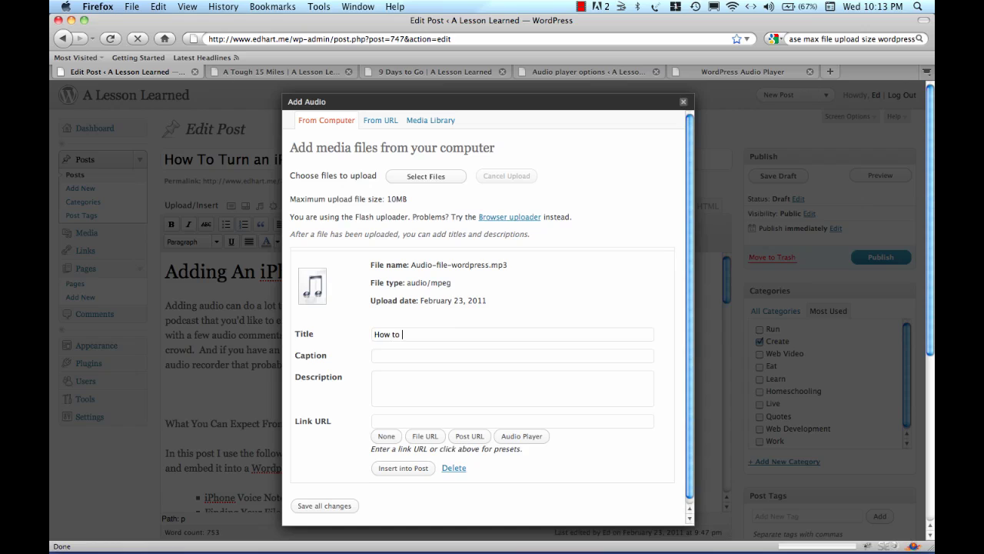
pyautogui.write(' Turn an iPhone Voice Note ')
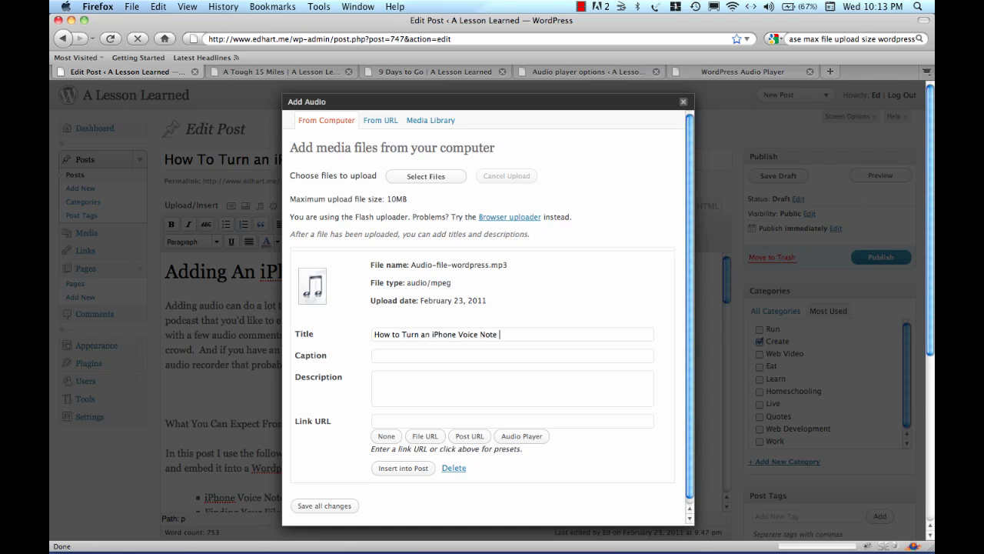
pyautogui.write('into an .mp3 and put it in a Blo')
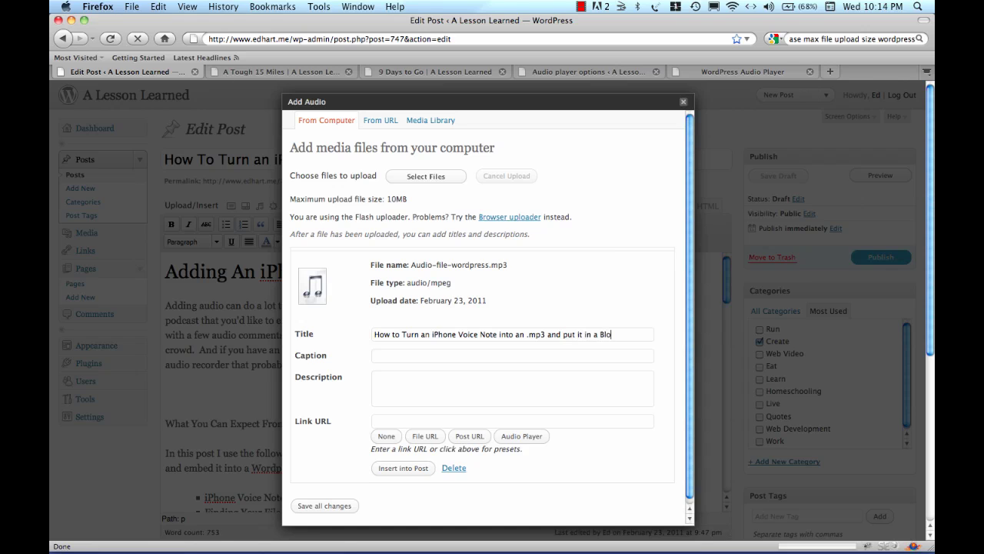
pyautogui.write('g Post')
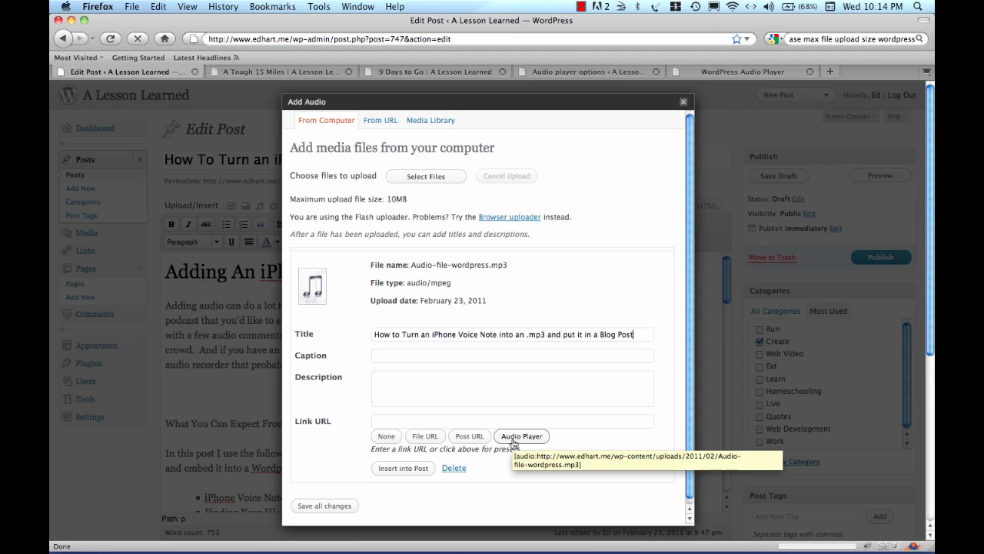
pyautogui.click(513, 436)
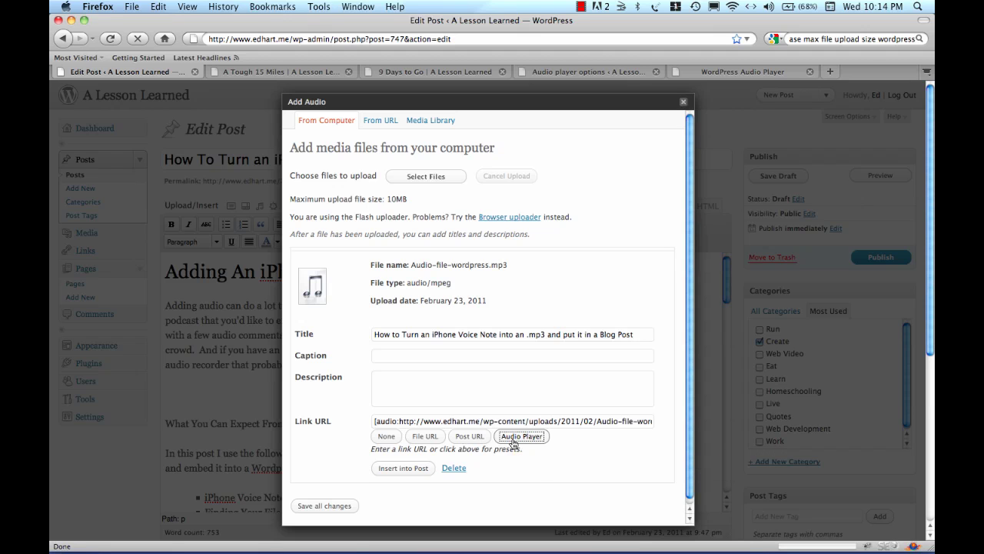
pyautogui.click(406, 470)
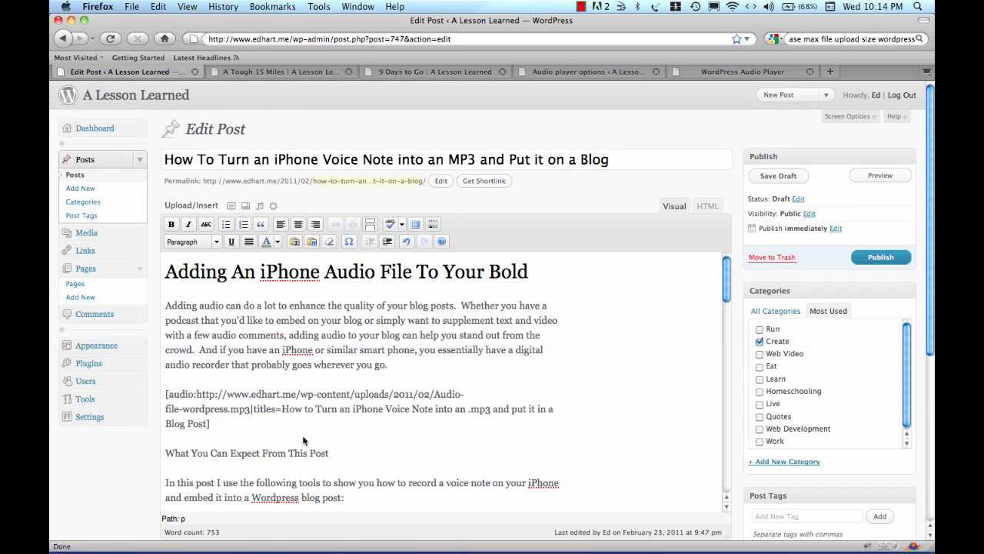
# Step: Save the draft, play and pause the embedded voice memo in the preview, then return to editing
pyautogui.click(762, 177)
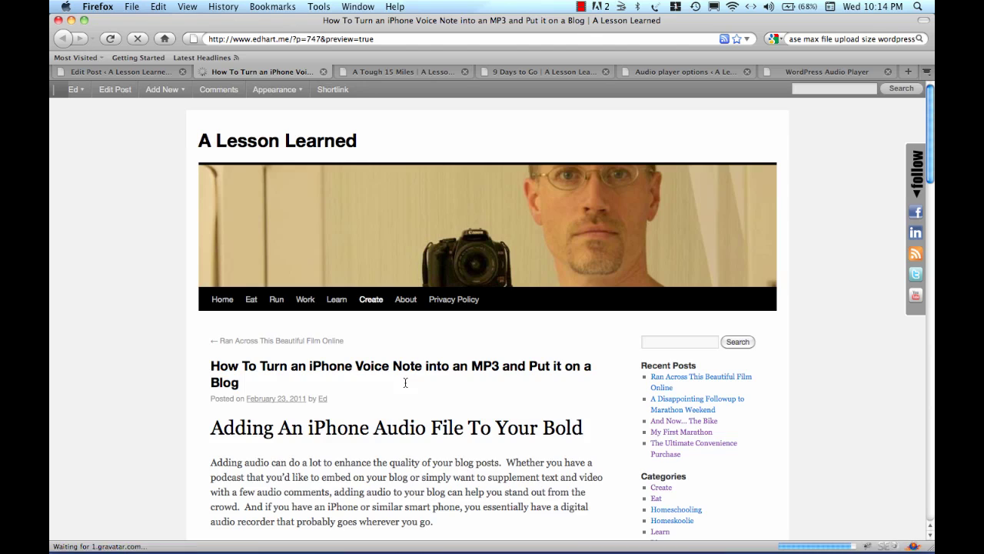
pyautogui.scroll(-5, 406, 382)
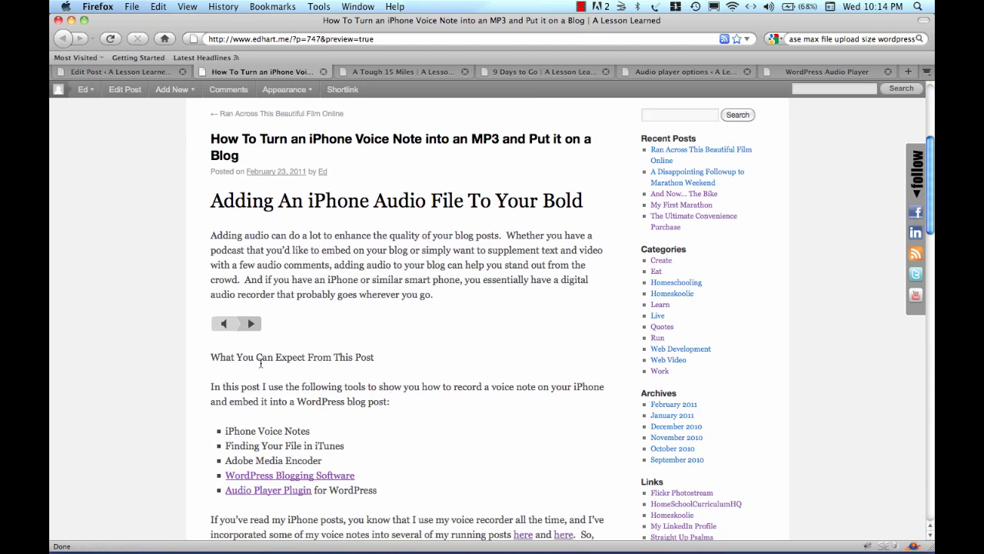
pyautogui.click(251, 325)
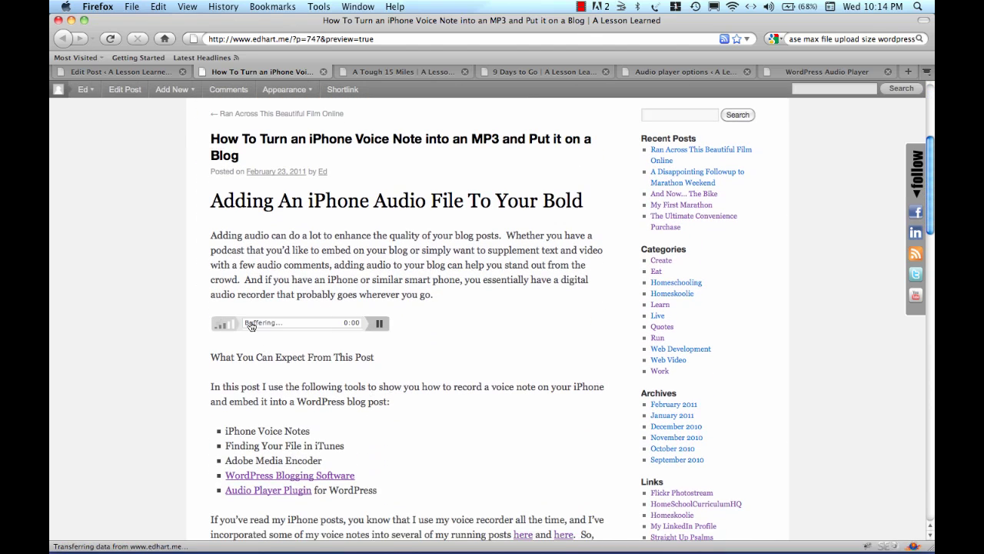
pyautogui.click(379, 326)
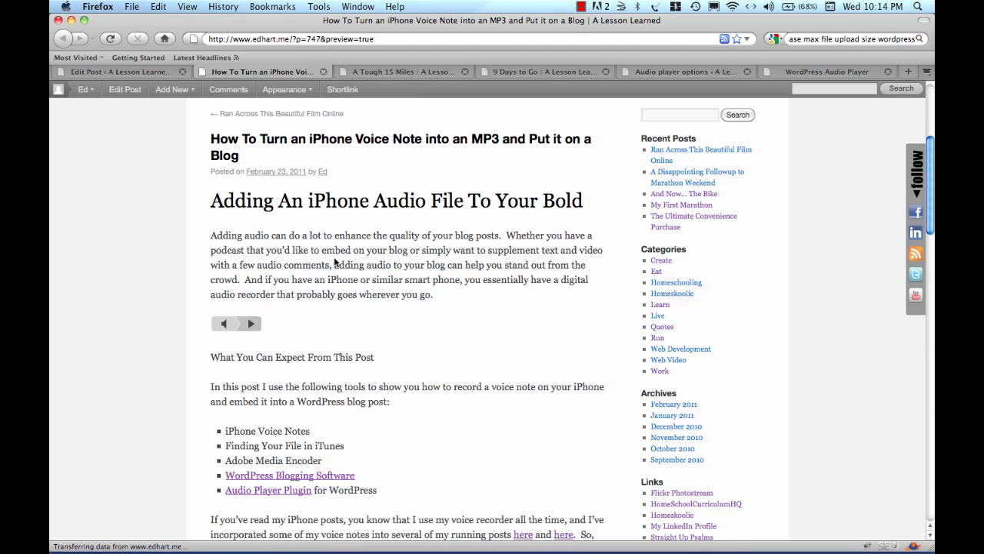
pyautogui.click(99, 72)
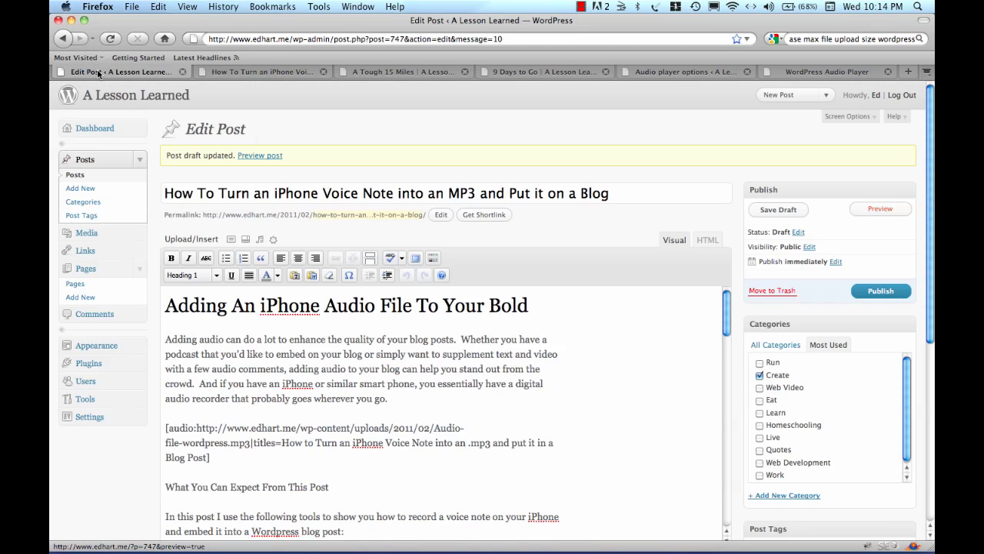